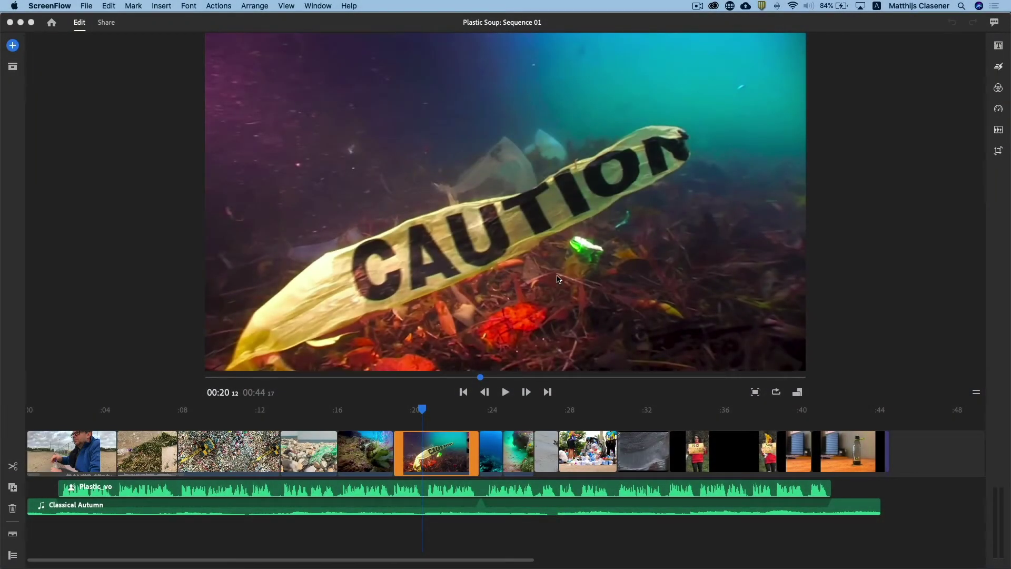
Step: Browse the More Titles library to page 4 of 20, where Rounded Frame Title appears
{"action": "left_click", "coordinate": [992, 55]}
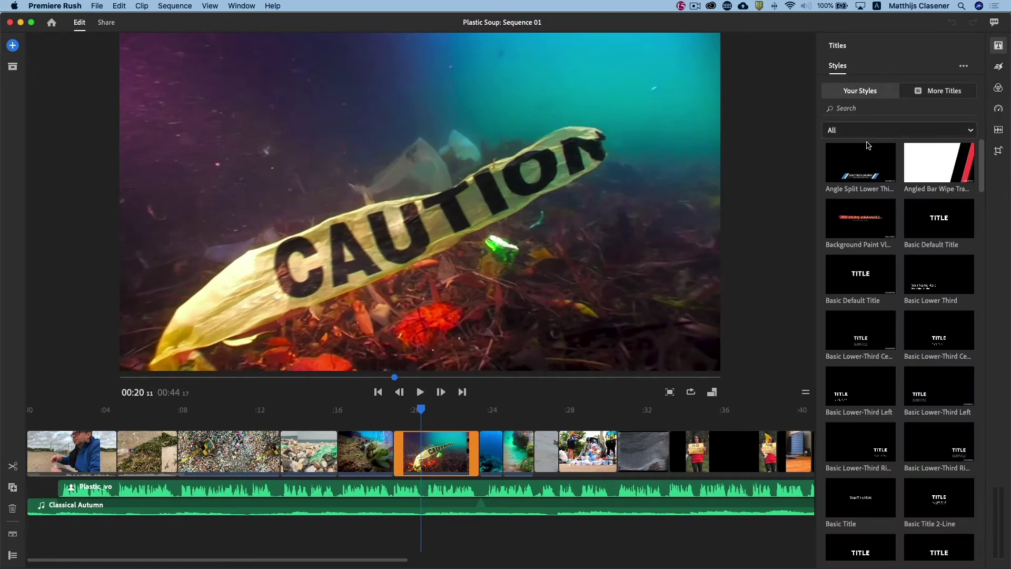
{"action": "scroll", "coordinate": [981, 199], "scroll_direction": "down", "scroll_amount": 3}
{"action": "scroll", "coordinate": [981, 199], "scroll_direction": "up", "scroll_amount": 3}
{"action": "left_click", "coordinate": [924, 97]}
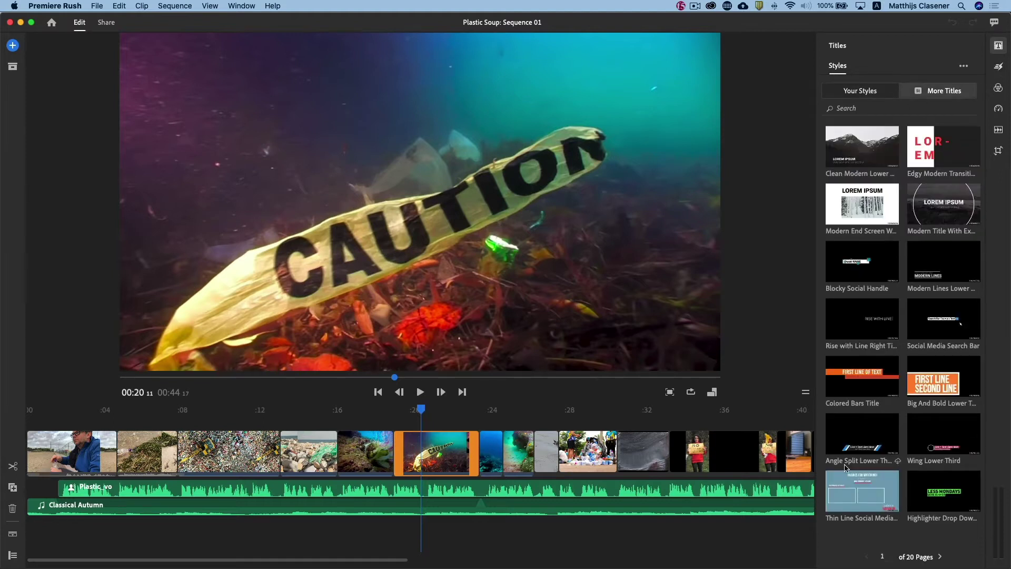
{"action": "left_click", "coordinate": [941, 557]}
{"action": "left_click", "coordinate": [941, 556]}
{"action": "left_click", "coordinate": [941, 557]}
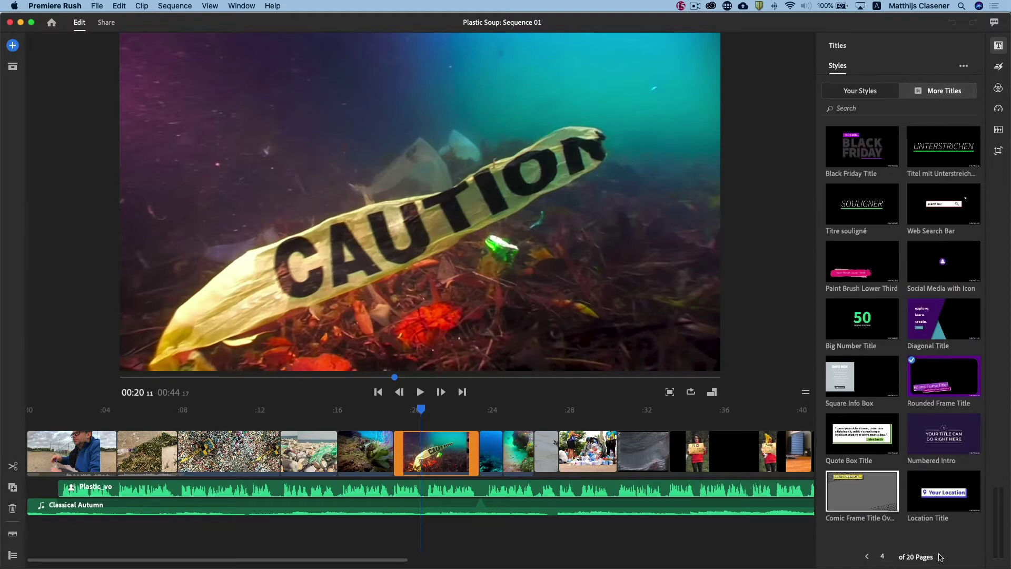
{"action": "left_click", "coordinate": [941, 557]}
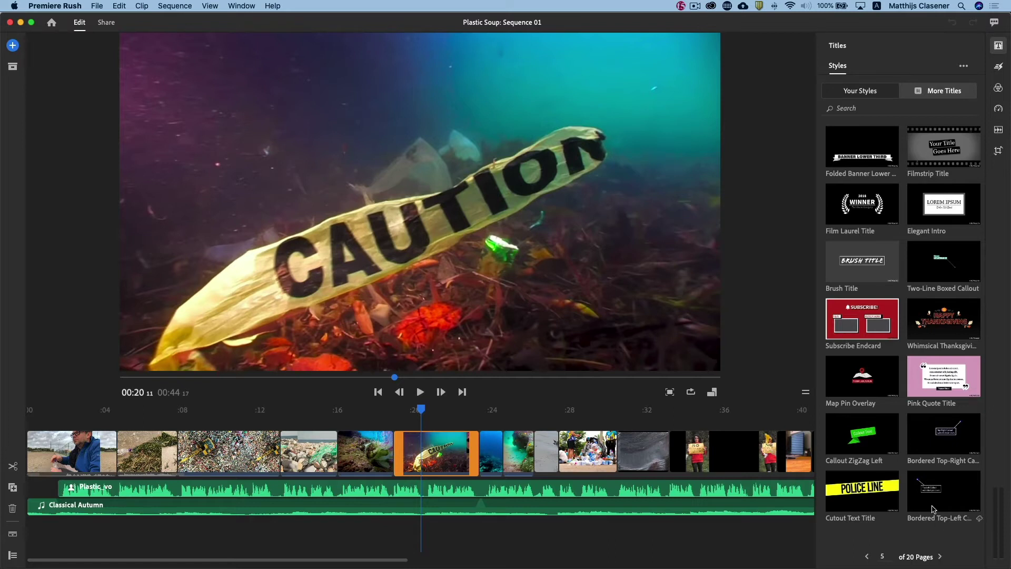
{"action": "left_click", "coordinate": [867, 557]}
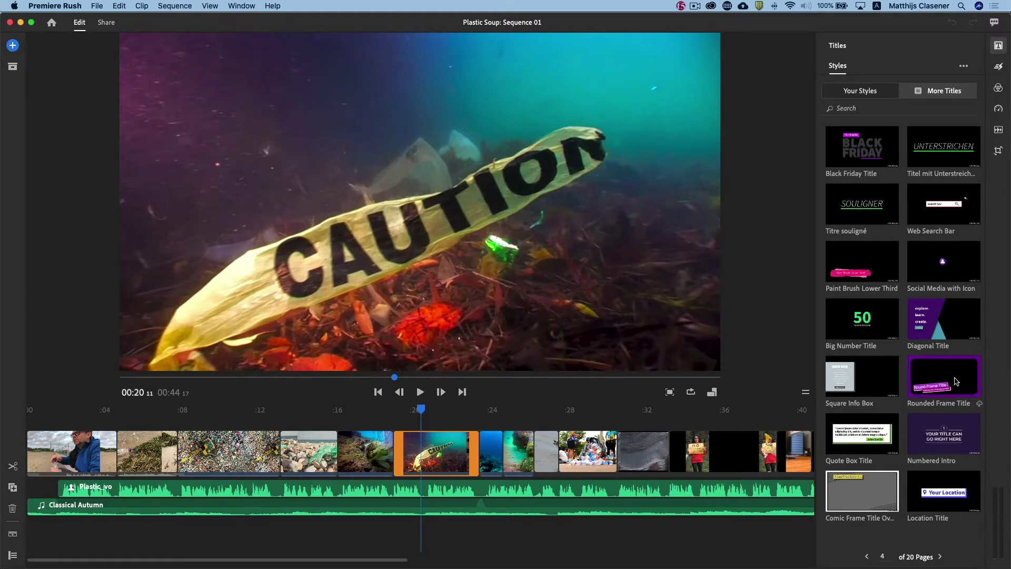
Step: Place Rounded Frame Title at the sequence start over the beach clip, trimmed to about 4 seconds
{"action": "mouse_move", "coordinate": [956, 381]}
{"action": "left_mouse_down"}
{"action": "mouse_move", "coordinate": [278, 454]}
{"action": "mouse_move", "coordinate": [129, 421]}
{"action": "left_mouse_up"}
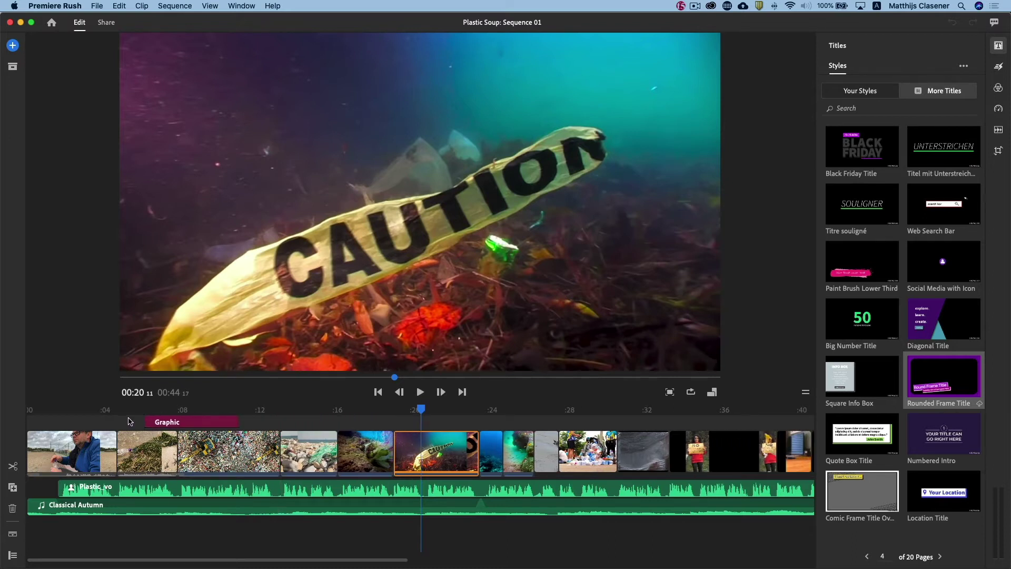
{"action": "left_click_drag", "start_coordinate": [129, 422], "coordinate": [52, 415]}
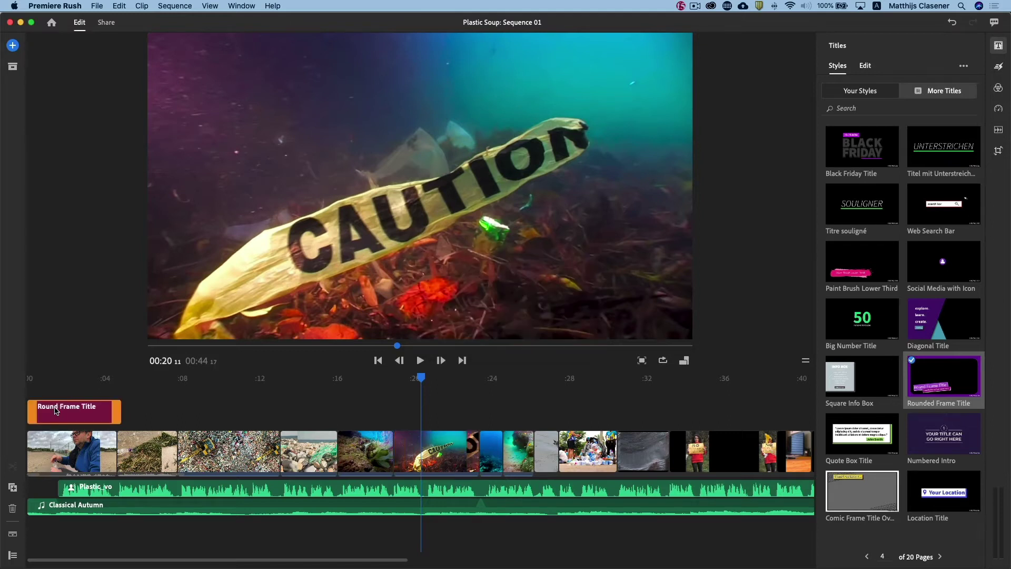
{"action": "left_click", "coordinate": [74, 381]}
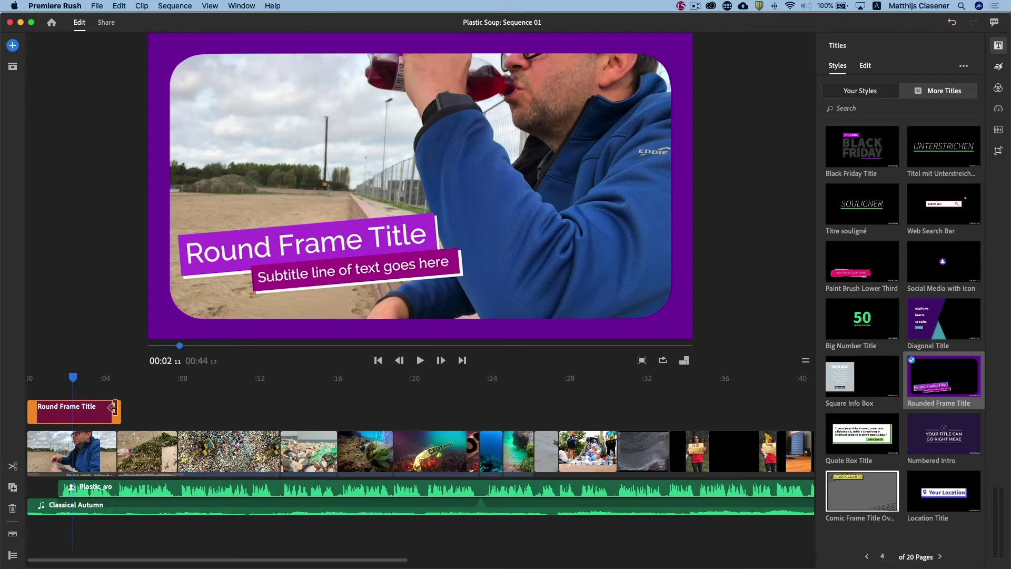
{"action": "mouse_move", "coordinate": [116, 411]}
{"action": "left_mouse_down"}
{"action": "mouse_move", "coordinate": [253, 417]}
{"action": "mouse_move", "coordinate": [107, 416]}
{"action": "left_mouse_up"}
{"action": "mouse_move", "coordinate": [74, 380]}
{"action": "left_mouse_down"}
{"action": "mouse_move", "coordinate": [31, 383]}
{"action": "mouse_move", "coordinate": [61, 383]}
{"action": "left_mouse_up"}
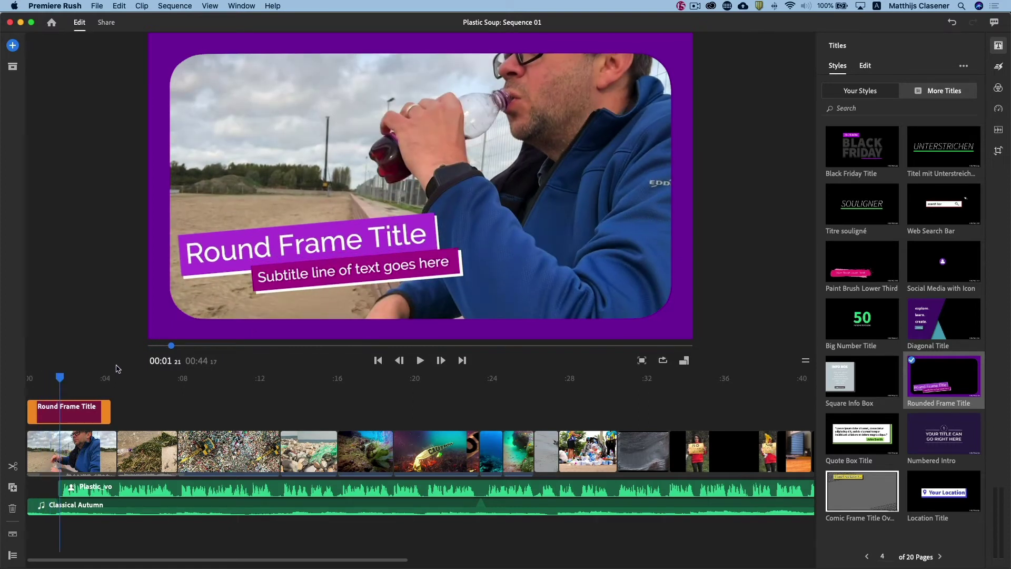
Step: Replace the title text with 'PLASTIC SOUP' and the subtitle with 'EN WAT JIJ ERAAN KAN DOEN!'
{"action": "double_click", "coordinate": [288, 244]}
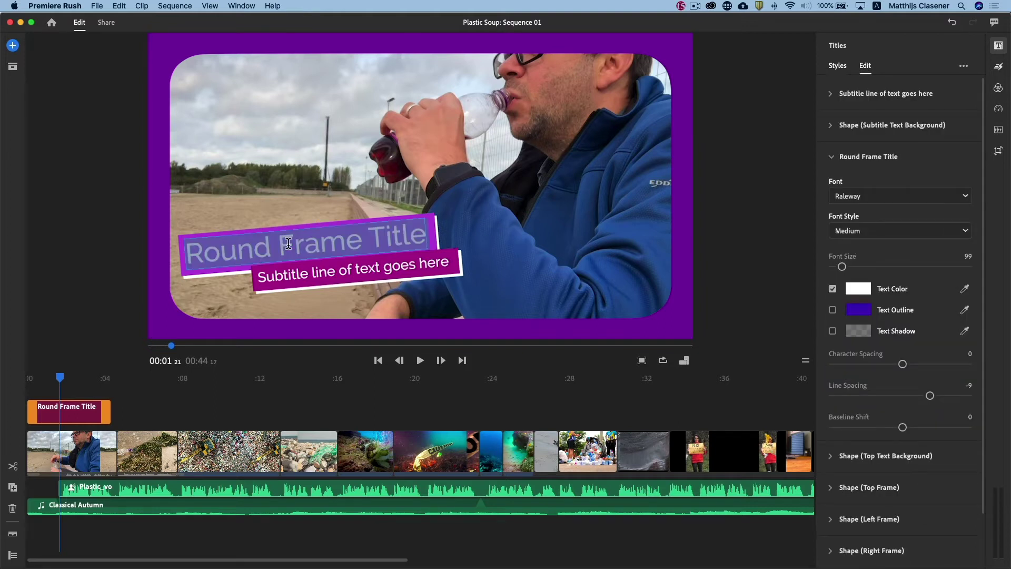
{"action": "type", "text": "PLASTIC SOUP"}
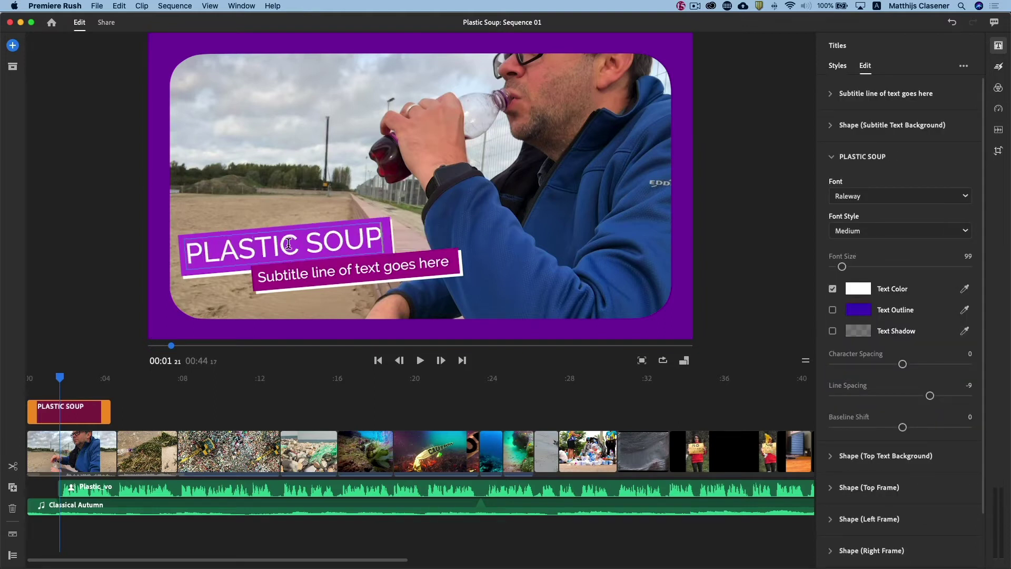
{"action": "double_click", "coordinate": [312, 277]}
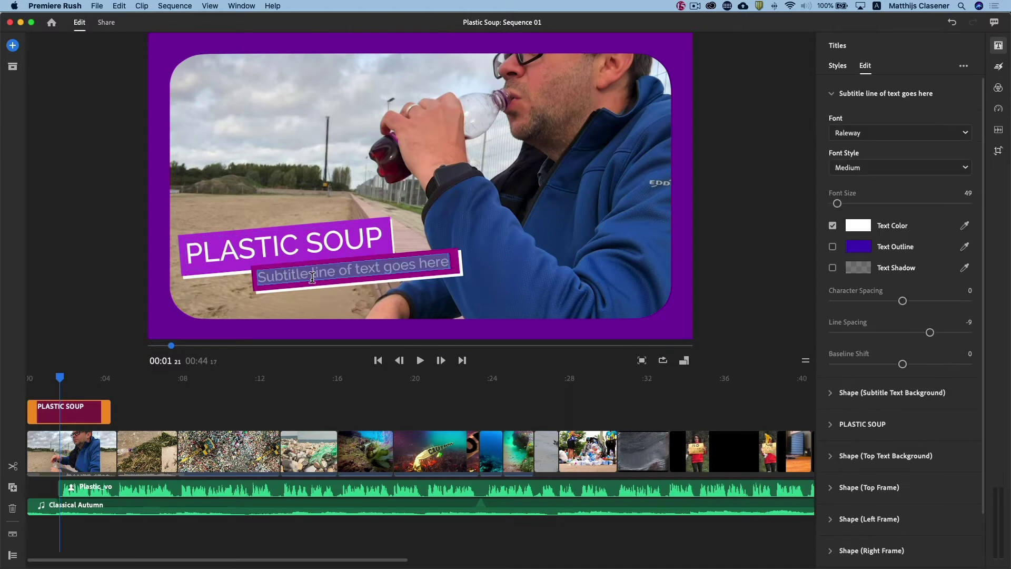
{"action": "type", "text": "EN WAT JIJ ERAAN KAN DOEN!"}
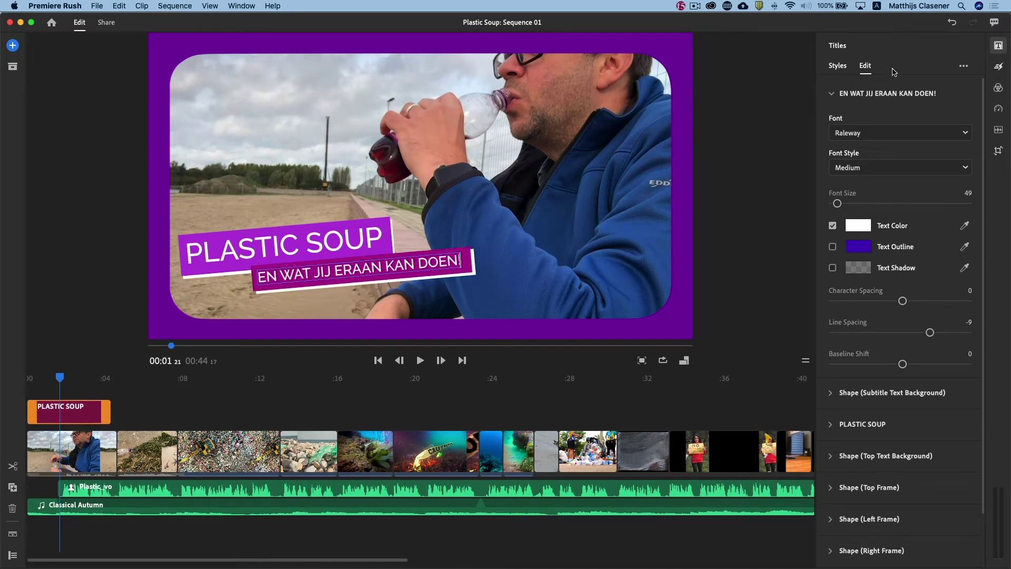
{"action": "left_click", "coordinate": [833, 94]}
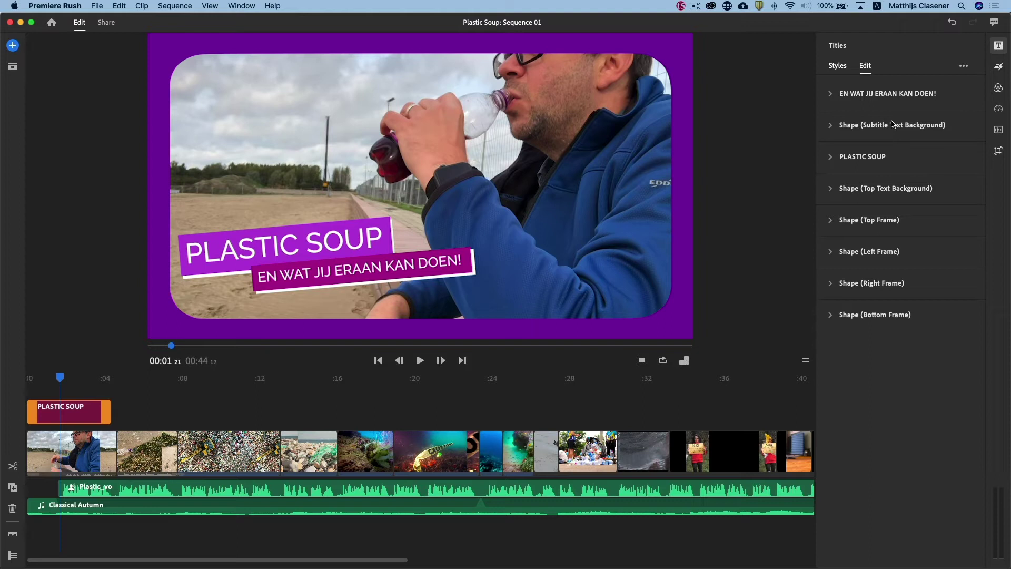
Step: Set the subtitle font to Rift Soft Bold and enlarge it to size 77
{"action": "left_click", "coordinate": [831, 95]}
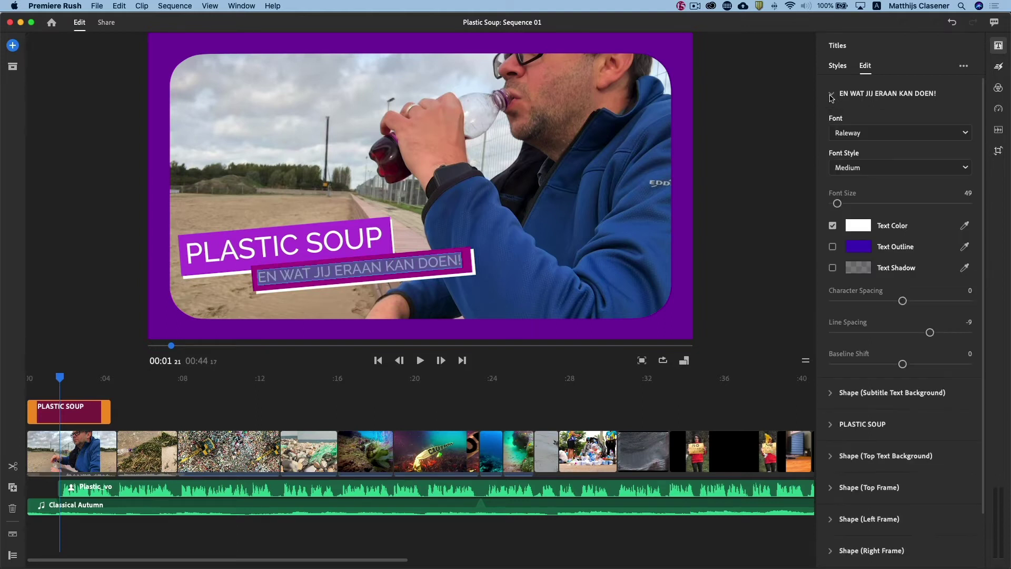
{"action": "left_click", "coordinate": [843, 133]}
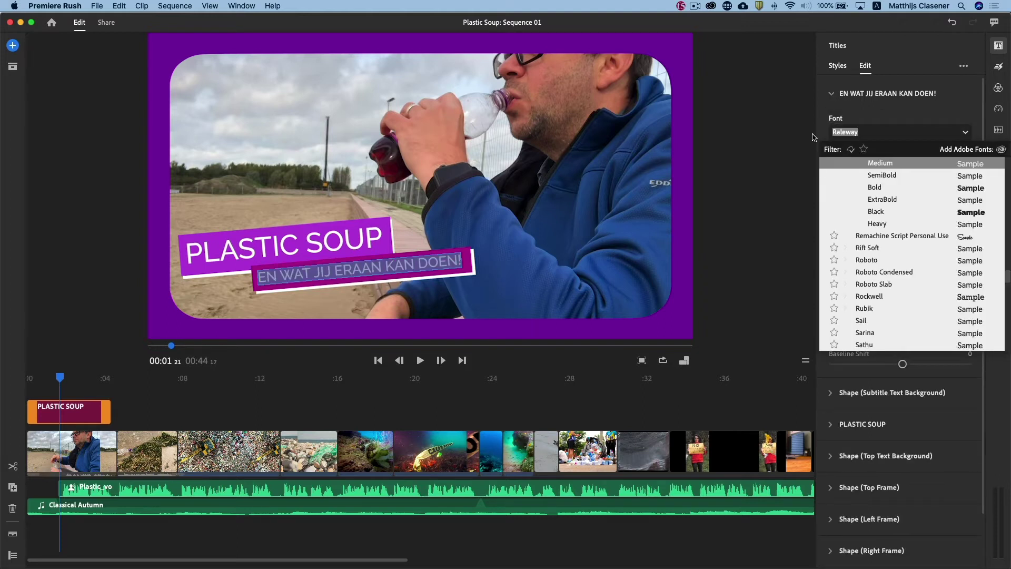
{"action": "type", "text": "RIFT"}
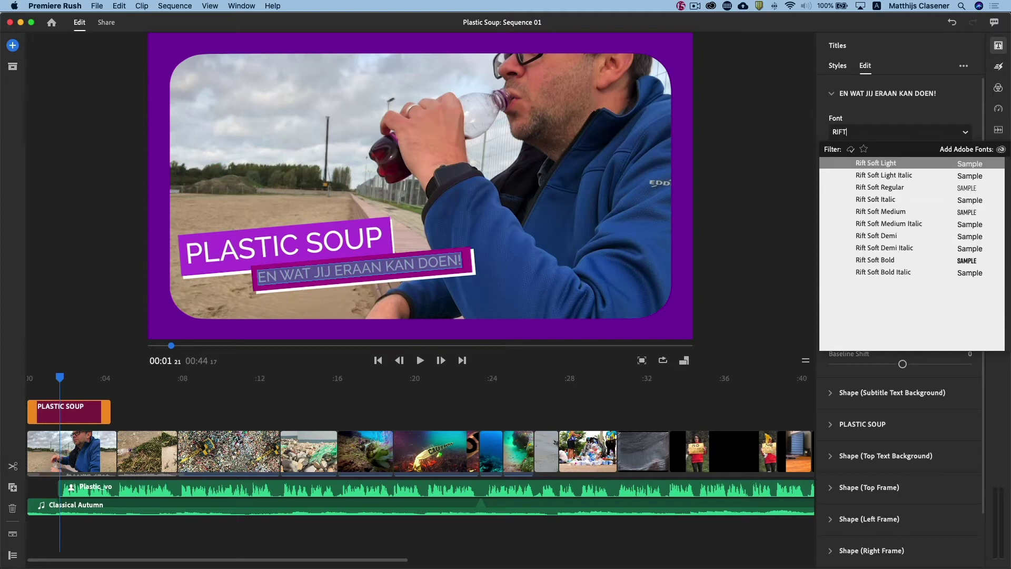
{"action": "left_click", "coordinate": [893, 265]}
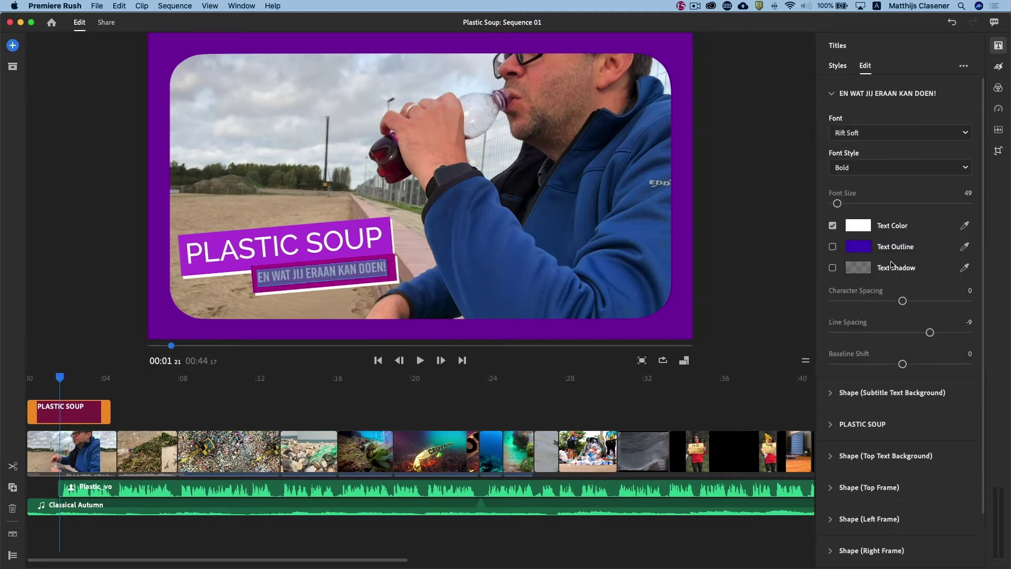
{"action": "left_click_drag", "start_coordinate": [837, 204], "coordinate": [841, 206]}
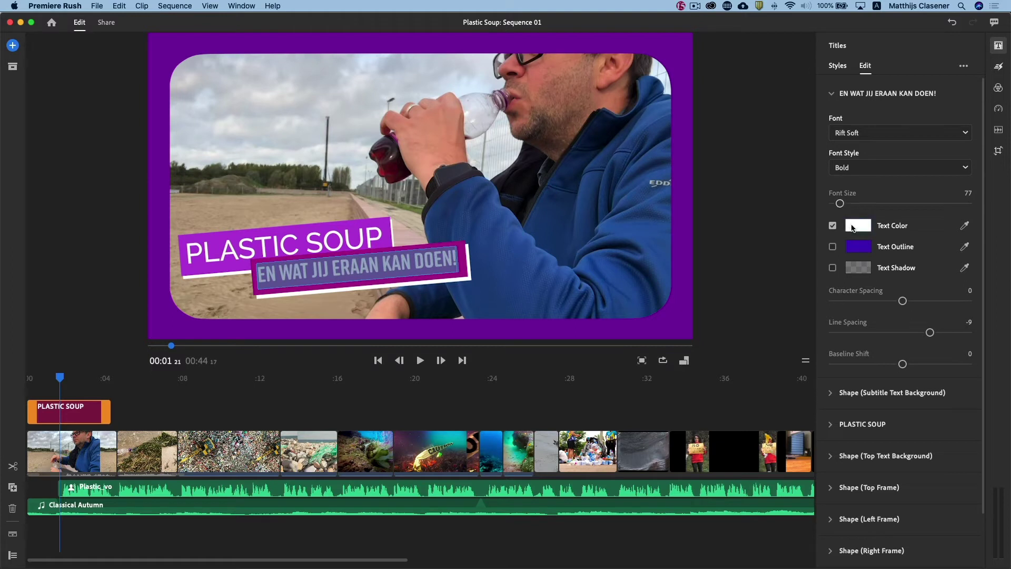
Step: Try a black subtitle text colour, then undo it so the text stays white
{"action": "left_click", "coordinate": [857, 228]}
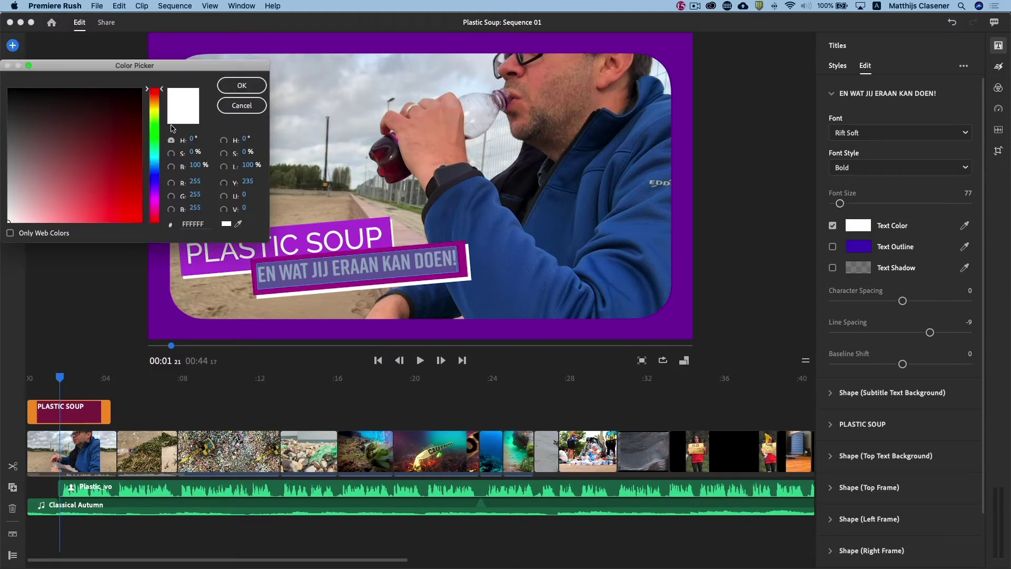
{"action": "left_click_drag", "start_coordinate": [125, 117], "coordinate": [125, 79]}
{"action": "left_click", "coordinate": [234, 86]}
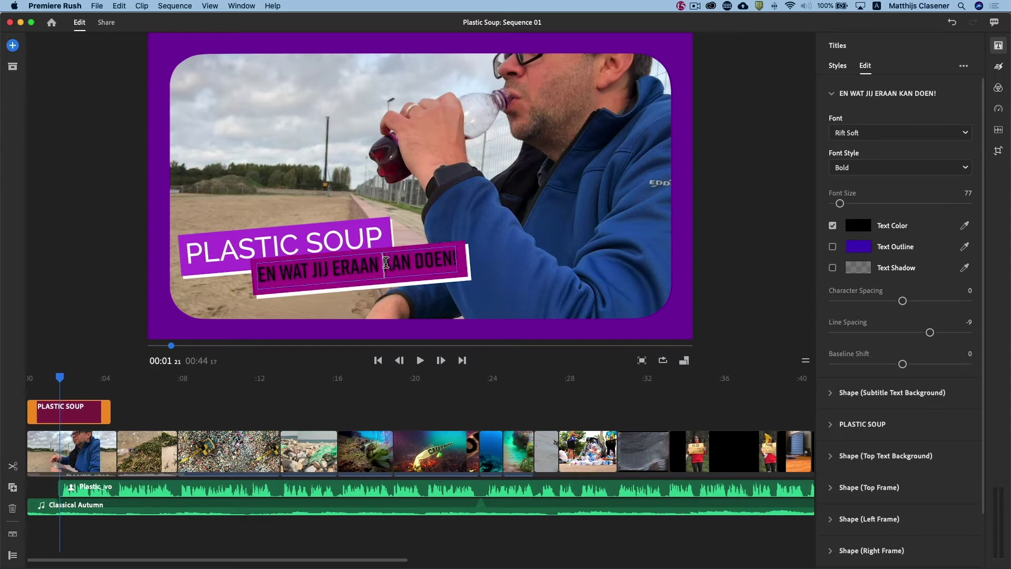
{"action": "key", "text": "super+z"}
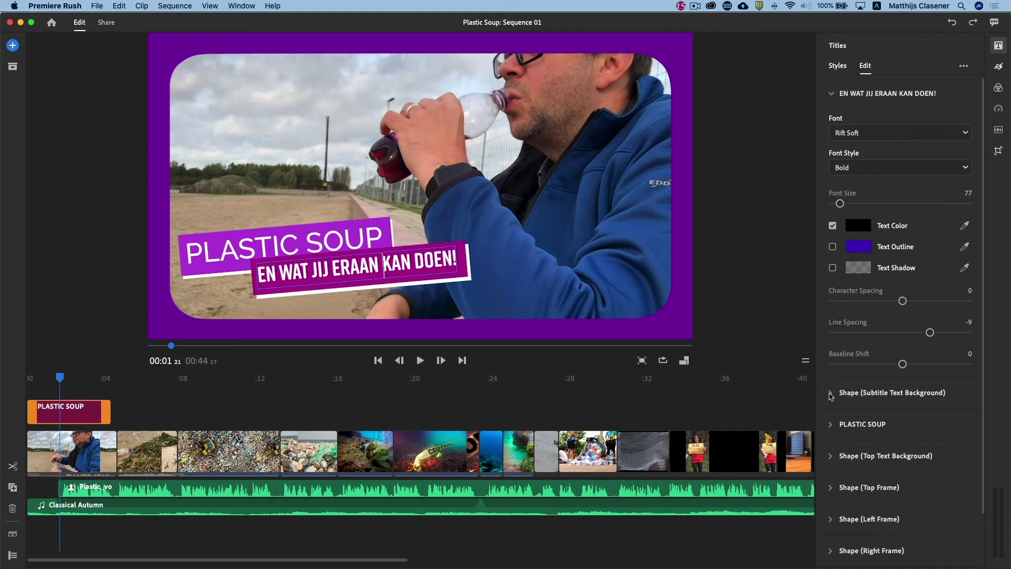
Step: Show the subtitle background shape settings, toggling Shape Shadow off and back on, then review
{"action": "left_click", "coordinate": [832, 395]}
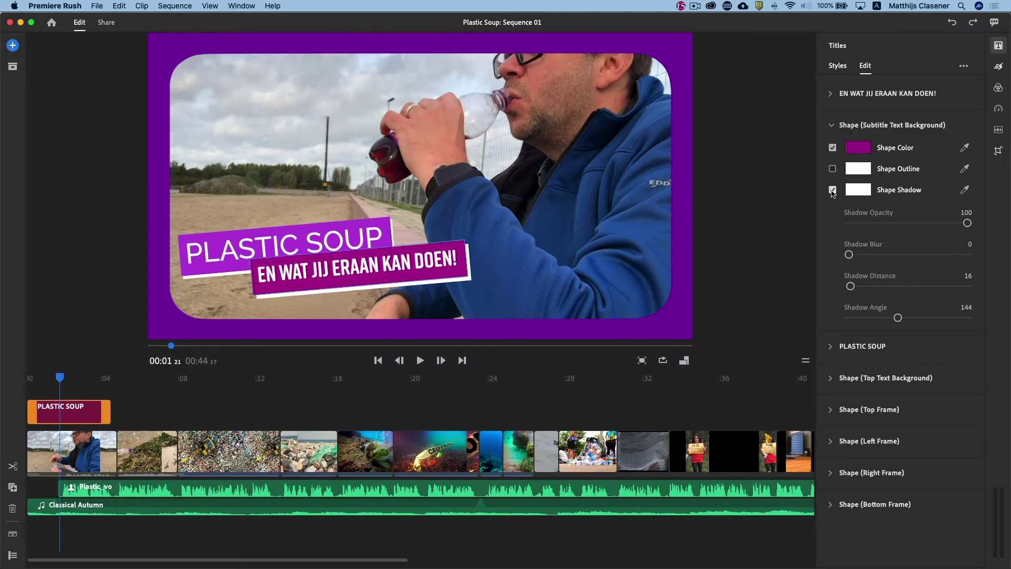
{"action": "left_click", "coordinate": [833, 190]}
{"action": "left_click", "coordinate": [833, 190]}
{"action": "mouse_move", "coordinate": [61, 378]}
{"action": "left_mouse_down"}
{"action": "mouse_move", "coordinate": [106, 378]}
{"action": "mouse_move", "coordinate": [67, 381]}
{"action": "left_mouse_up"}
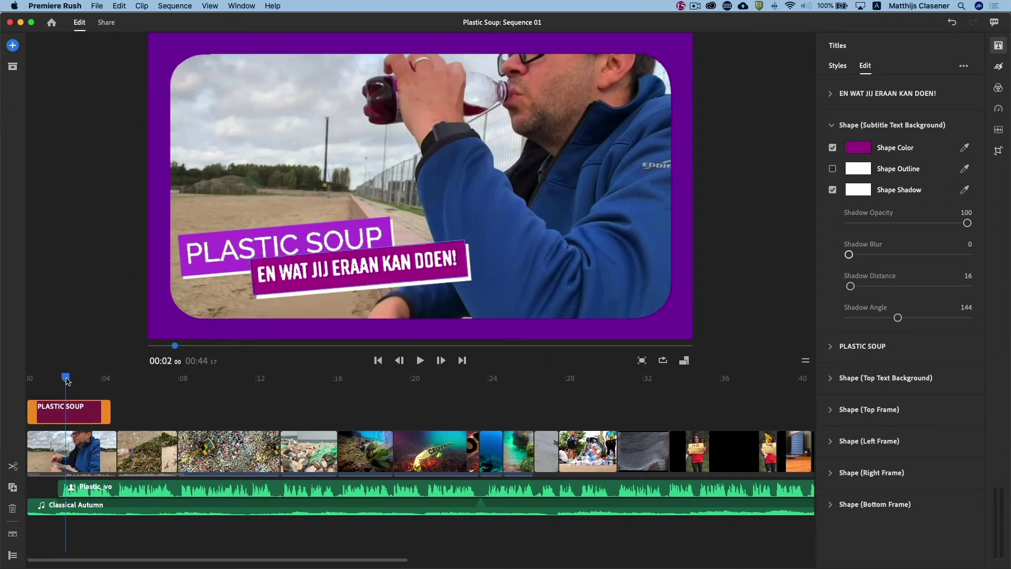
Step: Duplicate the PLASTIC SOUP title and place the copy at about 13 seconds
{"action": "left_click", "coordinate": [13, 488]}
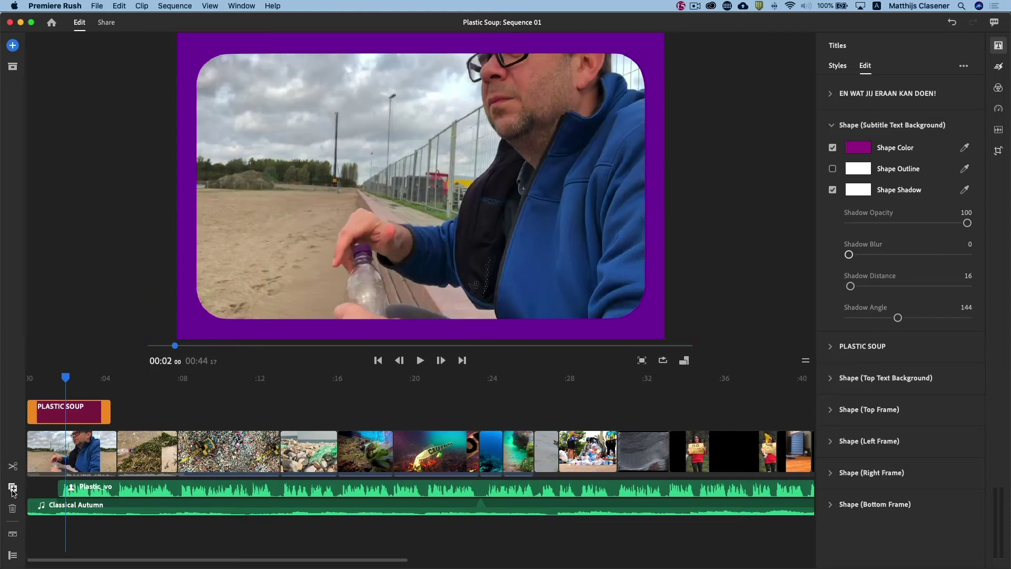
{"action": "mouse_move", "coordinate": [66, 381]}
{"action": "left_mouse_down"}
{"action": "mouse_move", "coordinate": [324, 412]}
{"action": "mouse_move", "coordinate": [318, 380]}
{"action": "mouse_move", "coordinate": [303, 382]}
{"action": "left_mouse_up"}
{"action": "left_click", "coordinate": [305, 378]}
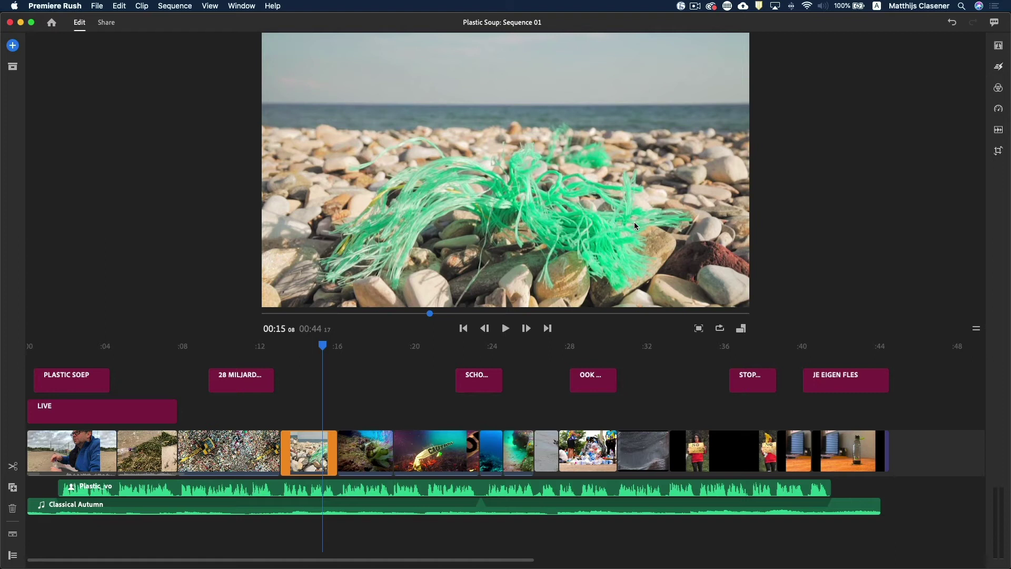
Step: Review the cut after the beach clip and clear its existing transition to none
{"action": "left_click", "coordinate": [998, 67]}
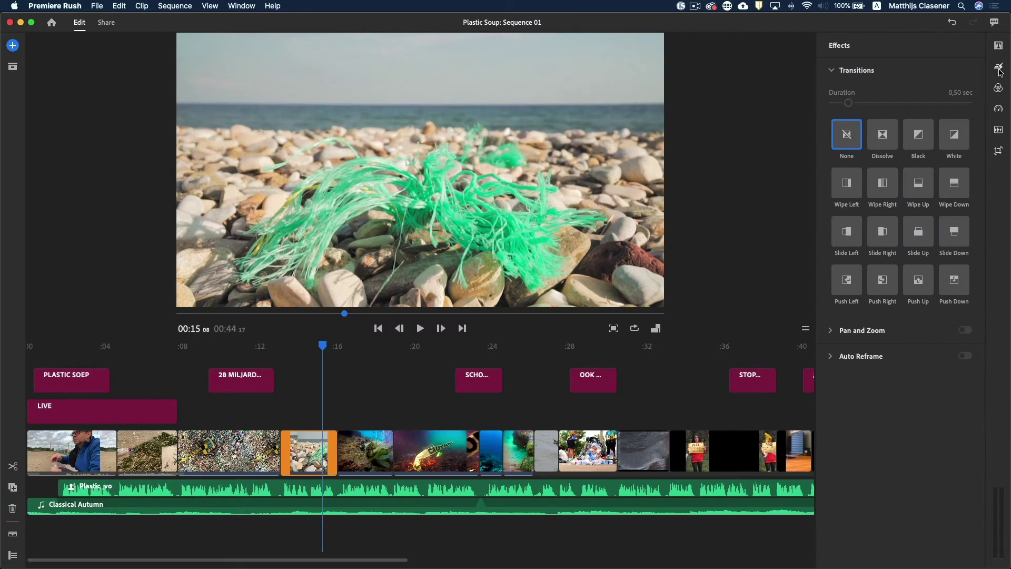
{"action": "left_click", "coordinate": [334, 455]}
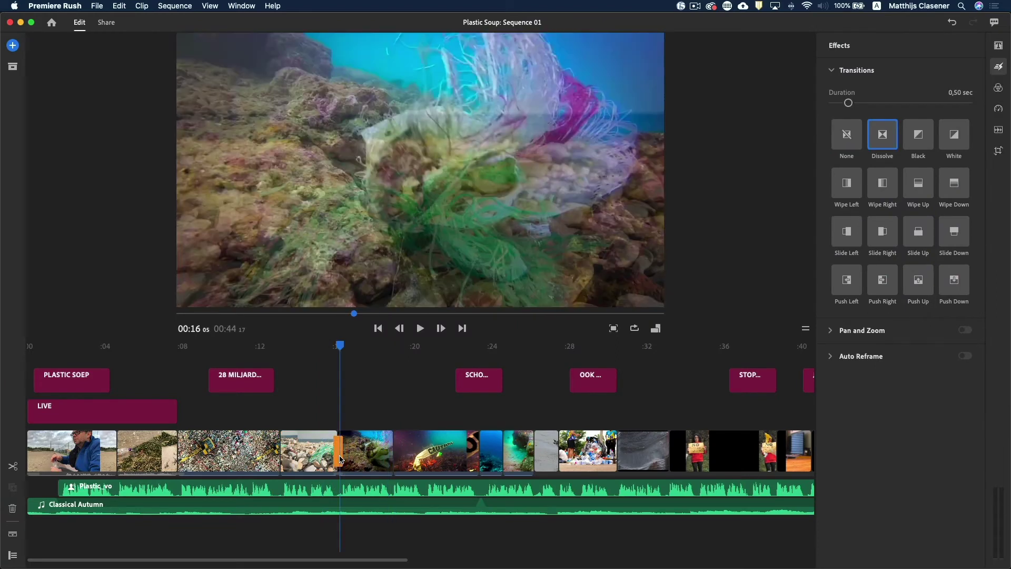
{"action": "left_click_drag", "start_coordinate": [333, 345], "coordinate": [306, 346]}
{"action": "key", "text": "space"}
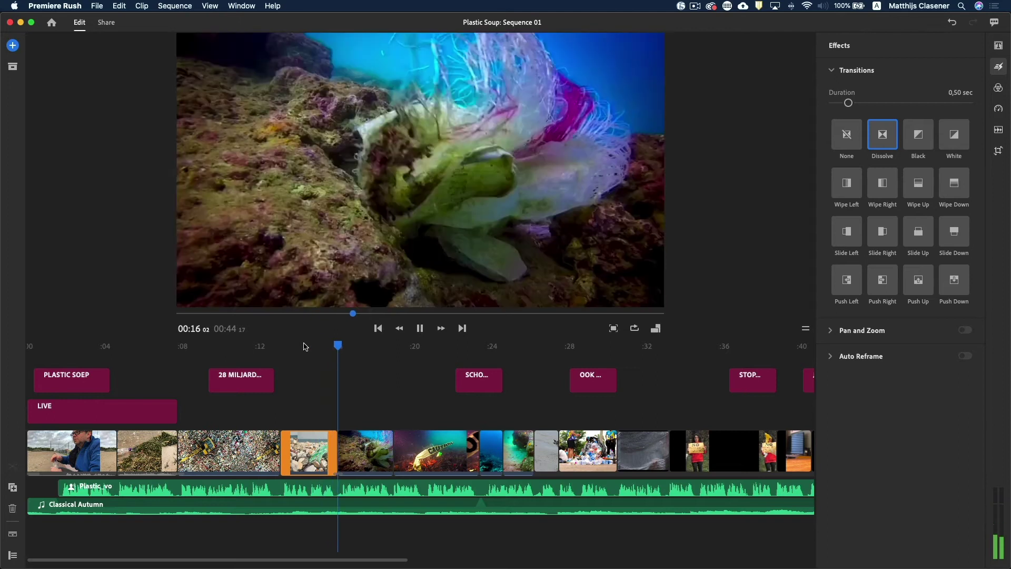
{"action": "key", "text": "space"}
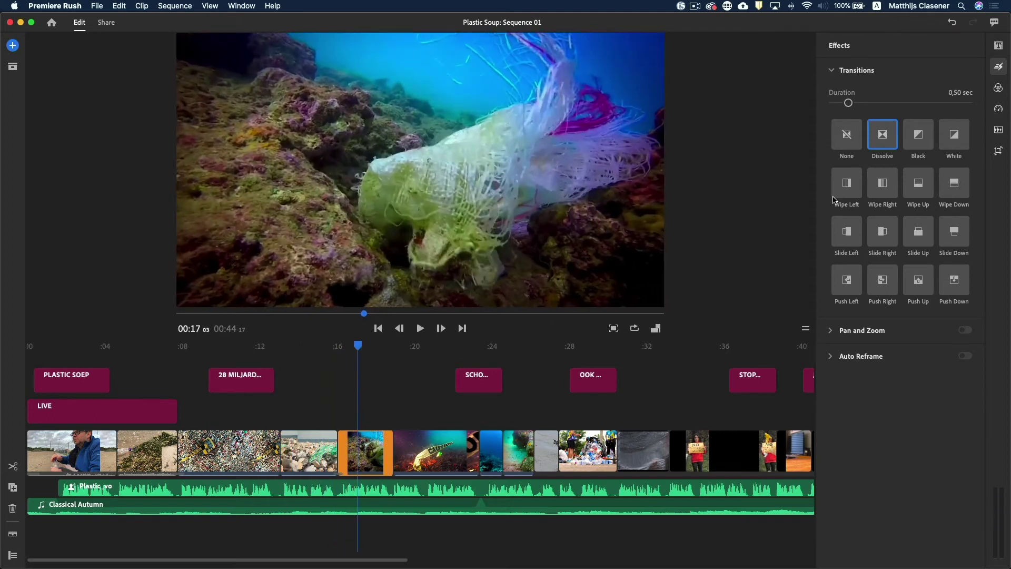
{"action": "left_click", "coordinate": [849, 137]}
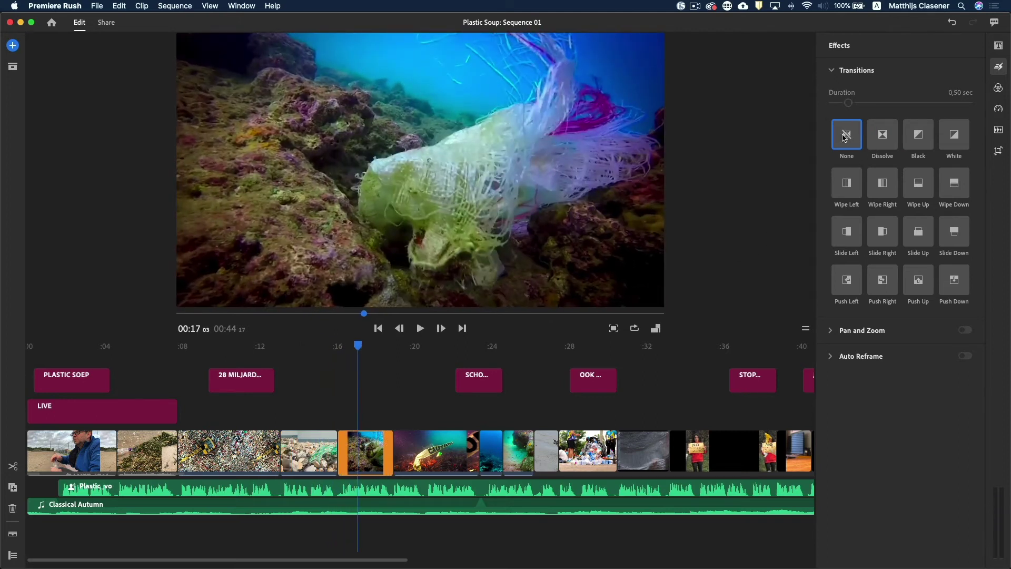
Step: Add a Dissolve after the beach clip and a Black fade at the next junction, previewing each
{"action": "left_click_drag", "start_coordinate": [886, 134], "coordinate": [369, 448]}
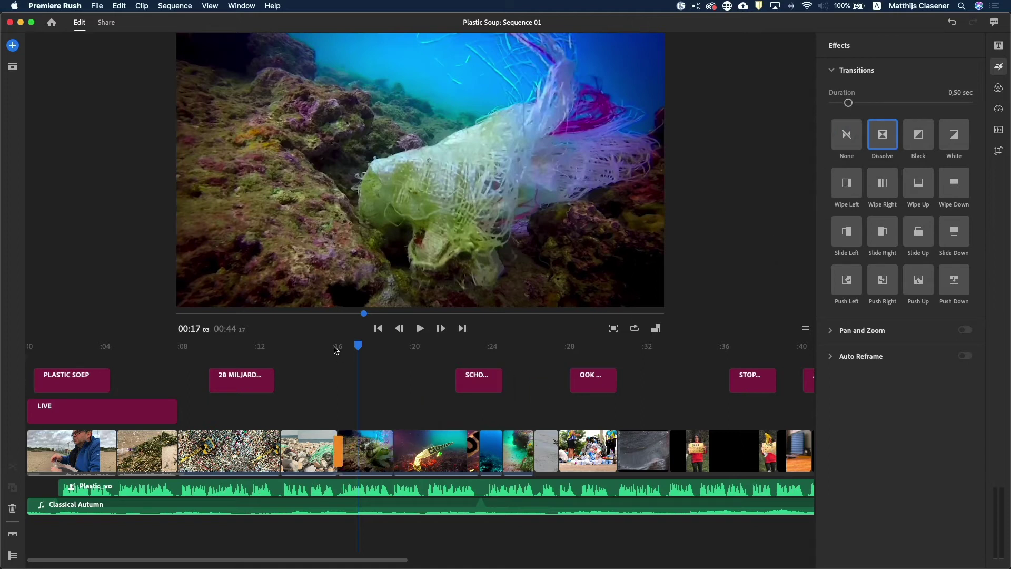
{"action": "left_click", "coordinate": [319, 347]}
{"action": "key", "text": "space"}
{"action": "key", "text": "space"}
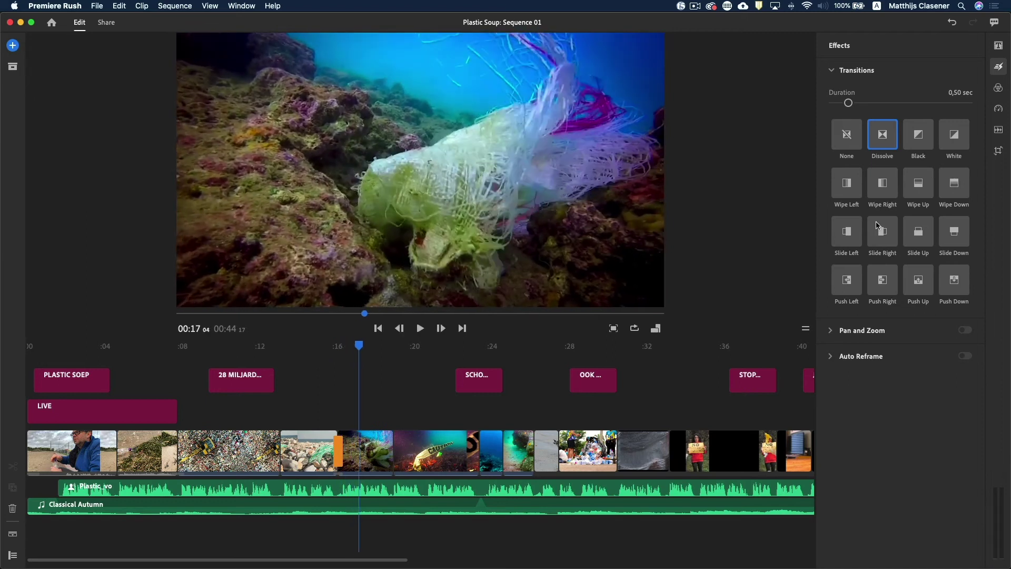
{"action": "left_click_drag", "start_coordinate": [930, 138], "coordinate": [397, 463]}
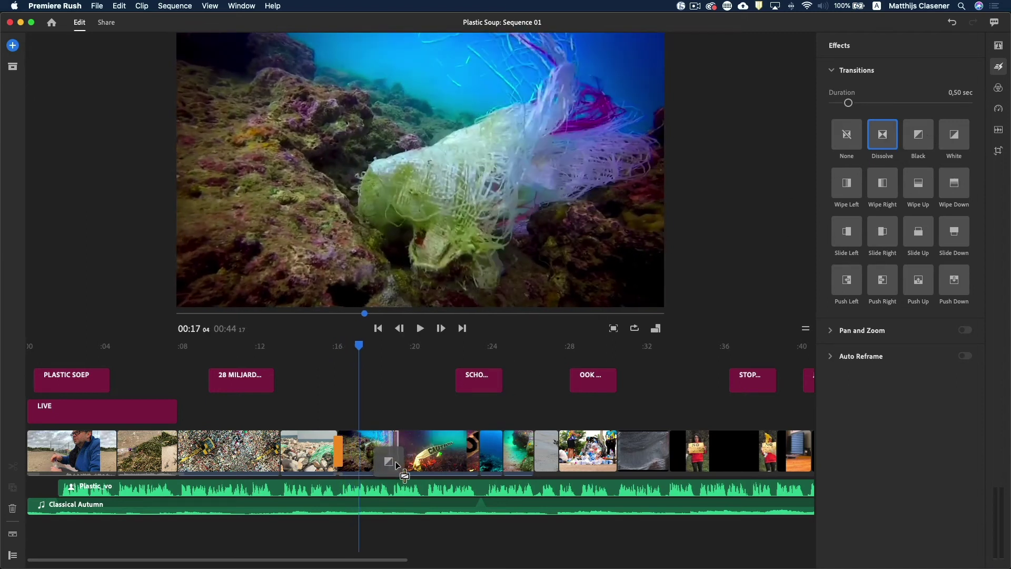
{"action": "key", "text": "space"}
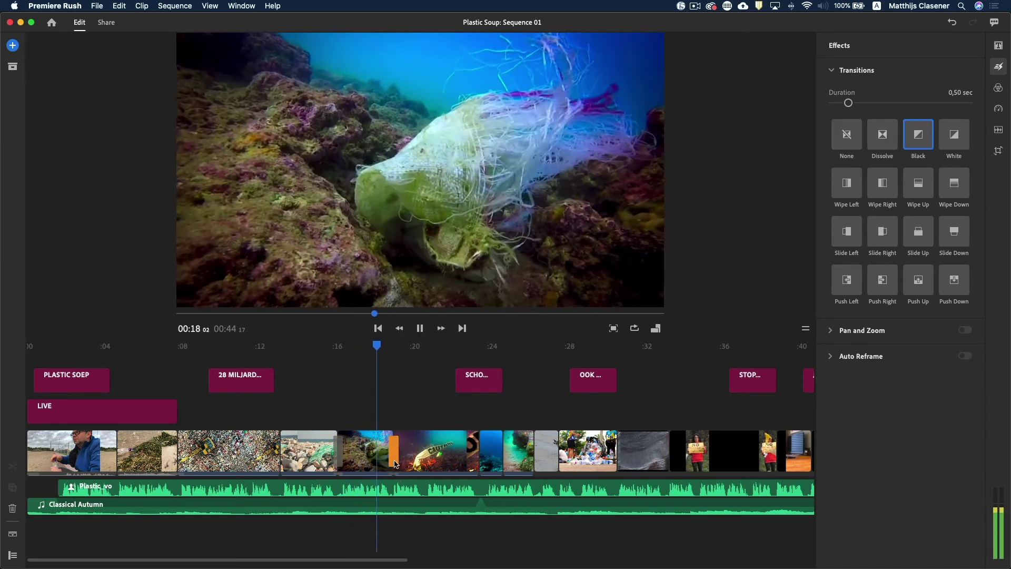
{"action": "key", "text": "space"}
Step: Add a White transition at the junction near 25 seconds and play it back
{"action": "mouse_move", "coordinate": [927, 139]}
{"action": "left_mouse_down"}
{"action": "mouse_move", "coordinate": [582, 378]}
{"action": "mouse_move", "coordinate": [531, 451]}
{"action": "left_mouse_up"}
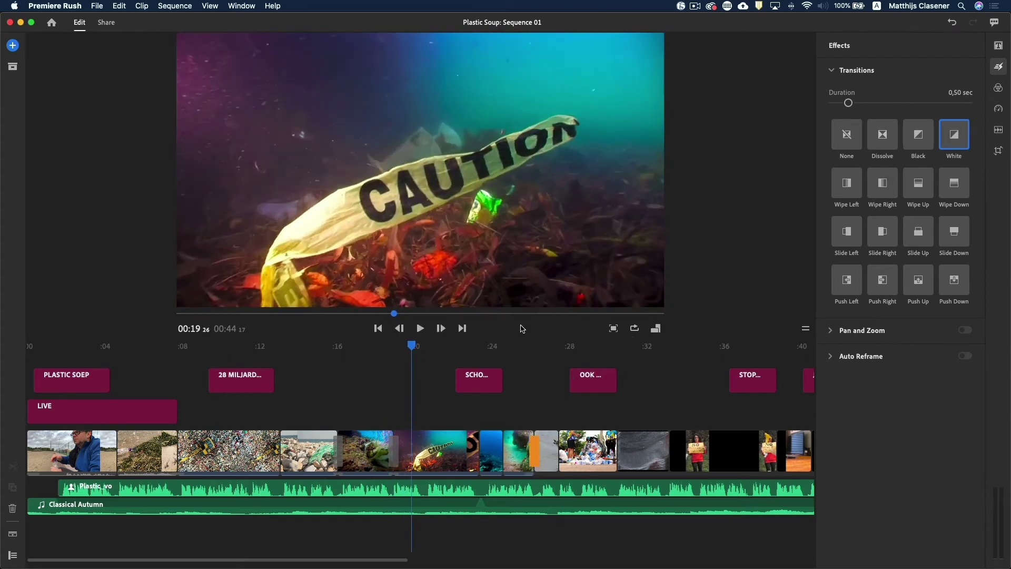
{"action": "left_click", "coordinate": [529, 347]}
{"action": "key", "text": "space"}
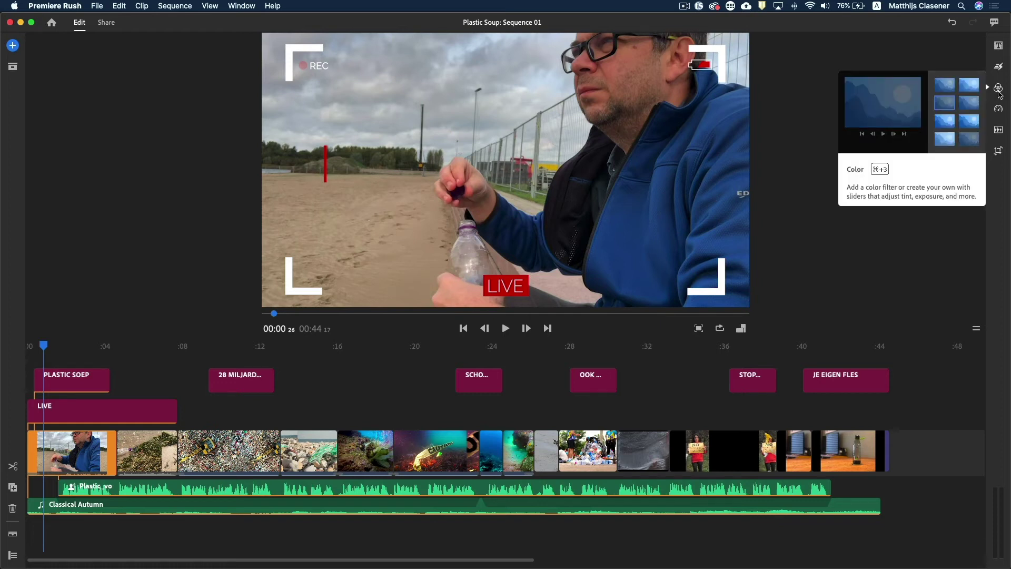
Step: Try the Cinematic, Film and SL Kodak colour presets on the opening beach clip
{"action": "left_click", "coordinate": [999, 91]}
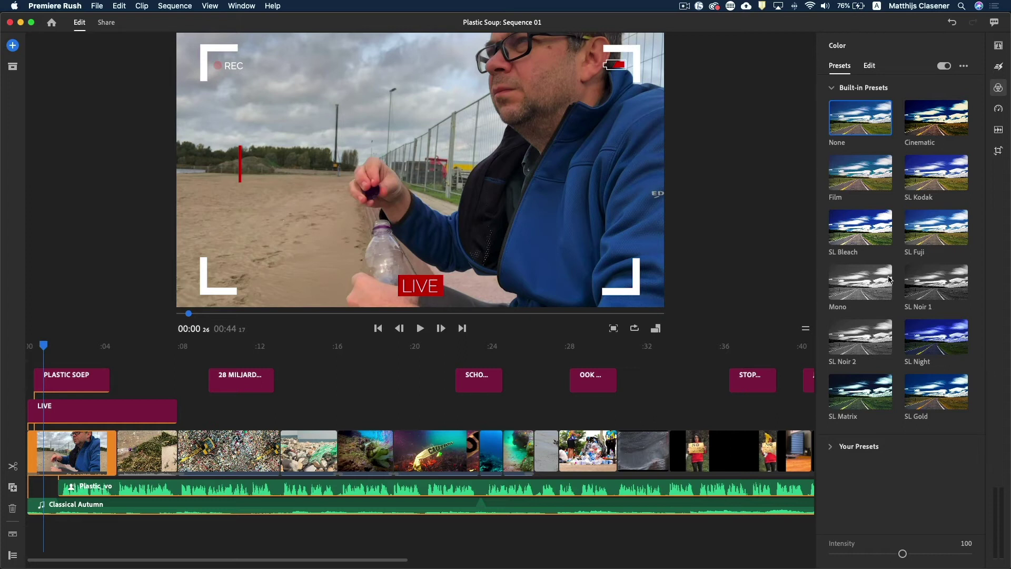
{"action": "left_click", "coordinate": [922, 129]}
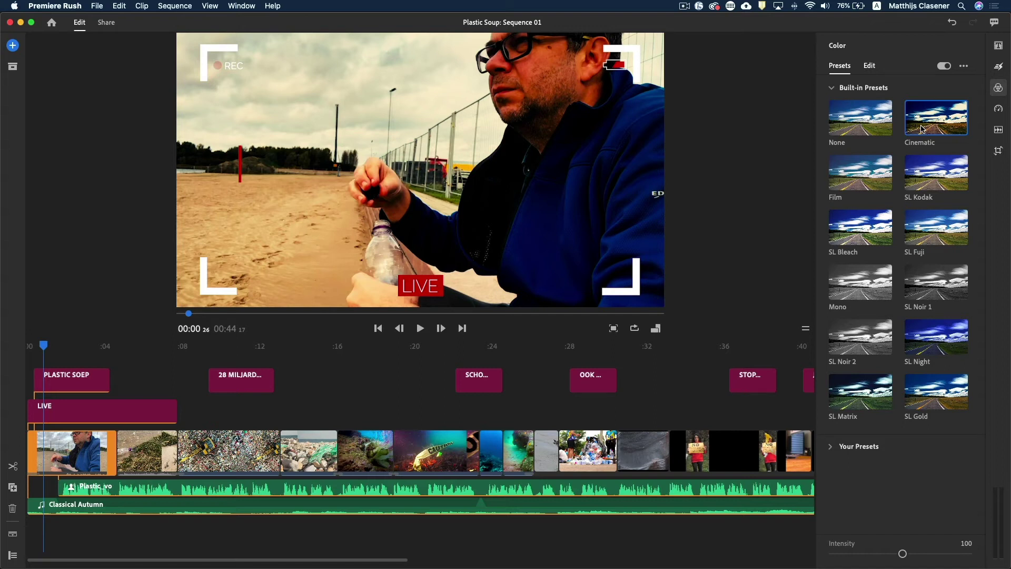
{"action": "left_click", "coordinate": [854, 169]}
{"action": "left_click", "coordinate": [948, 177]}
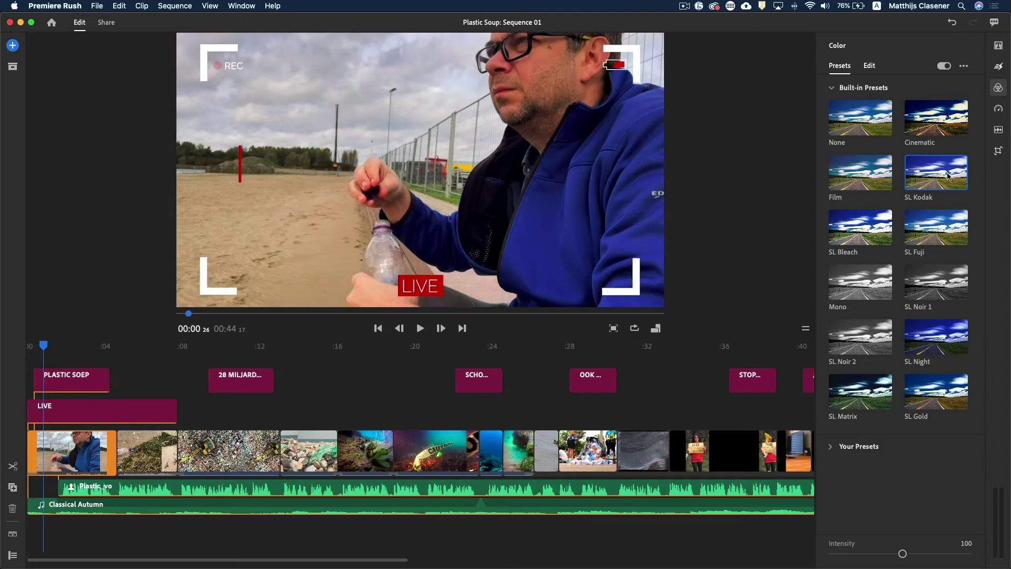
{"action": "left_click", "coordinate": [879, 129]}
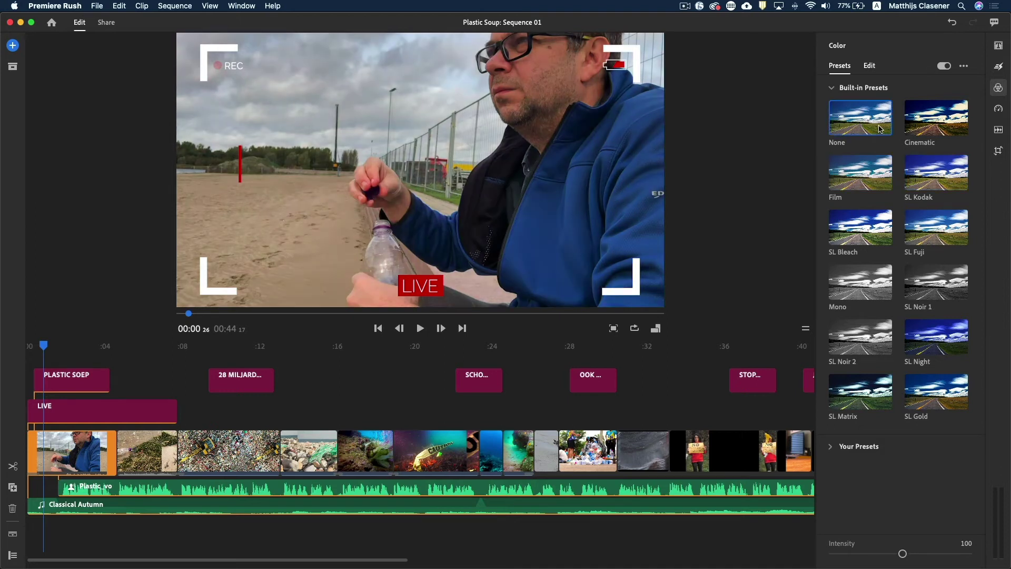
{"action": "left_click", "coordinate": [927, 171]}
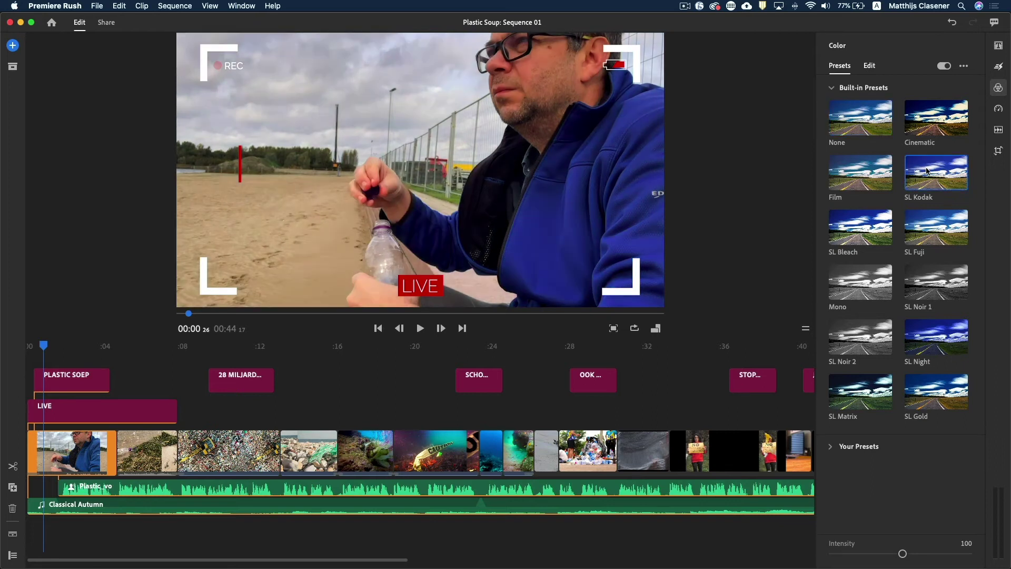
Step: Compare SL Fuji, SL Bleach, Mono, SL Night, SL Matrix and SL Gold, settling on SL Bleach
{"action": "left_click", "coordinate": [939, 235]}
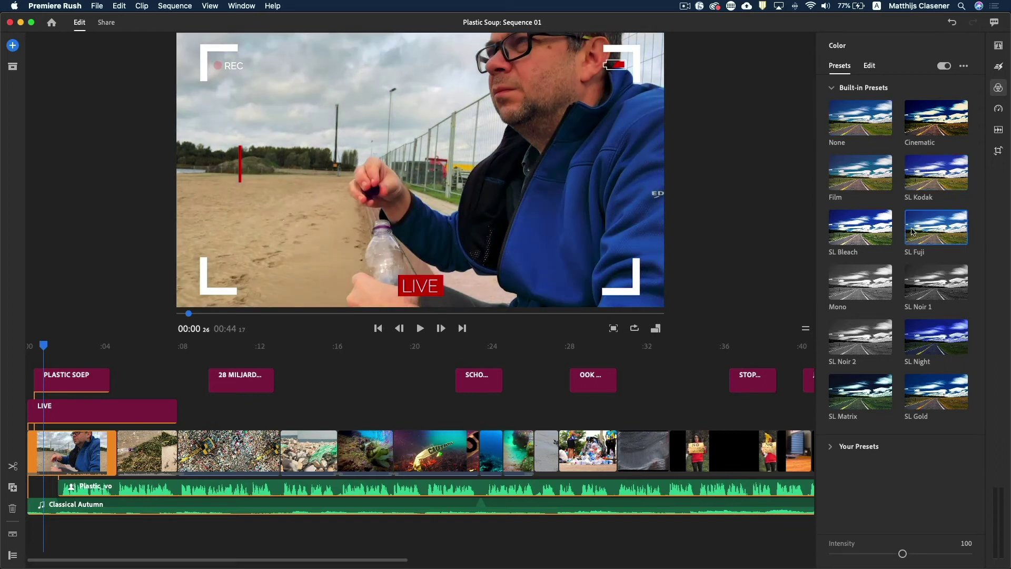
{"action": "left_click", "coordinate": [883, 232]}
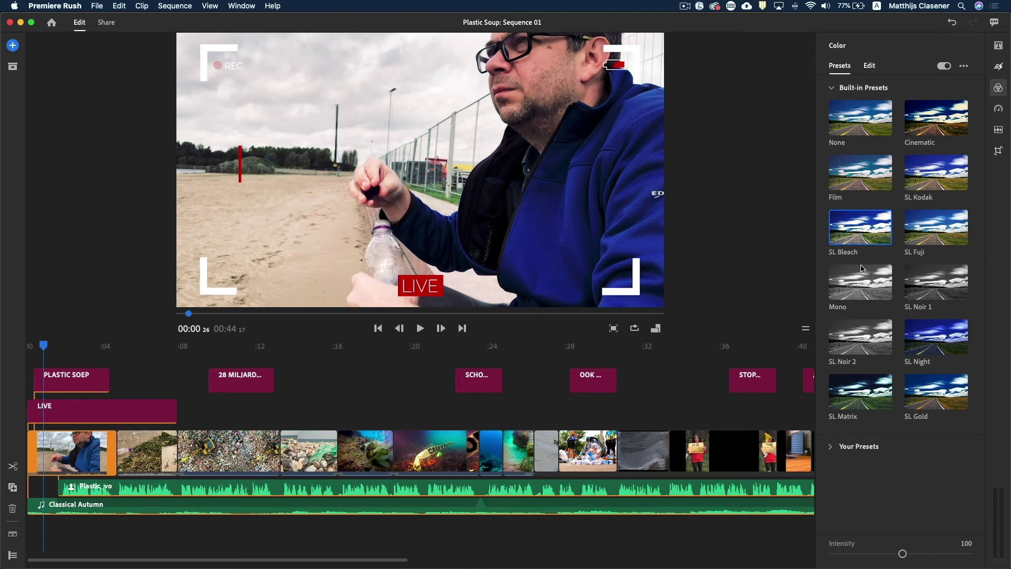
{"action": "left_click", "coordinate": [856, 300]}
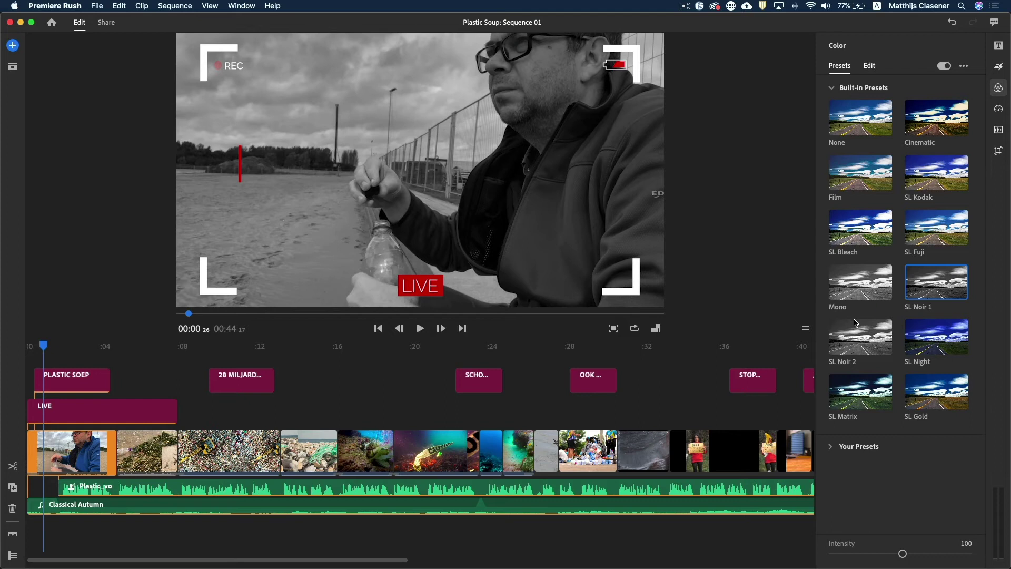
{"action": "left_click", "coordinate": [931, 342]}
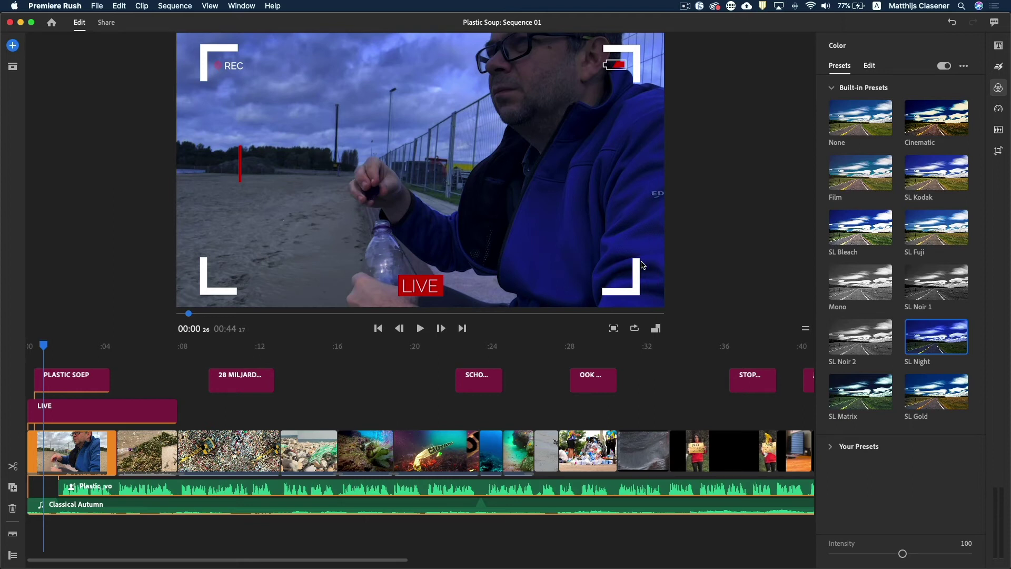
{"action": "left_click", "coordinate": [871, 400]}
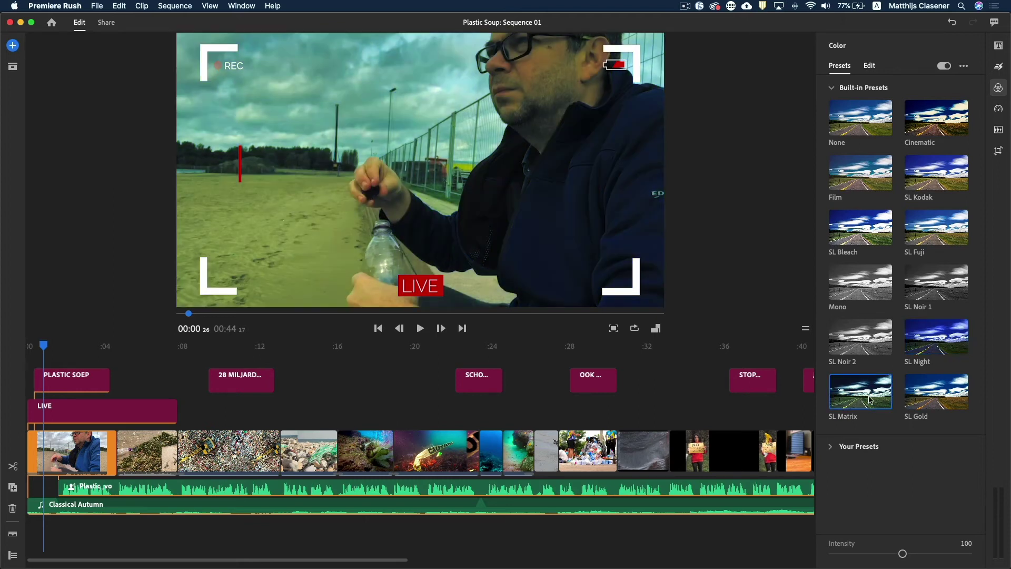
{"action": "left_click", "coordinate": [938, 402]}
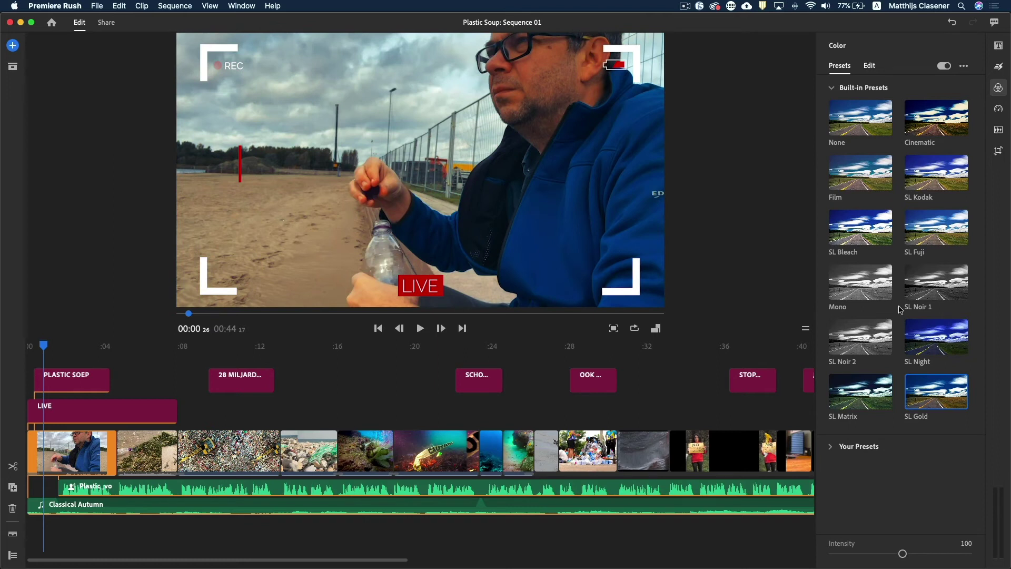
{"action": "left_click", "coordinate": [858, 226]}
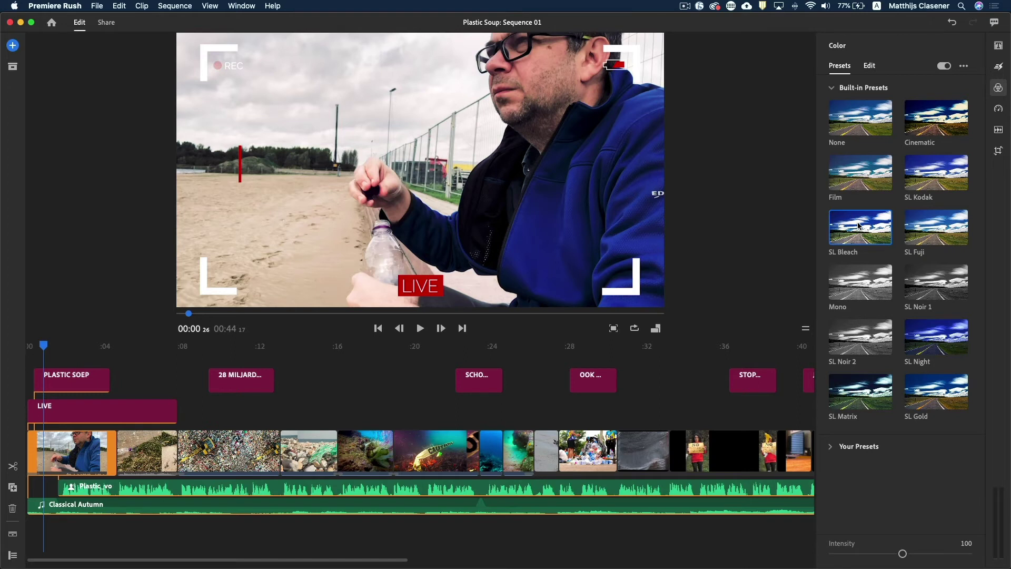
Step: In Color Edit, set exposure -0,98, contrast 9, highlights -6, temperature -6 and vibrance 9
{"action": "left_click", "coordinate": [872, 67]}
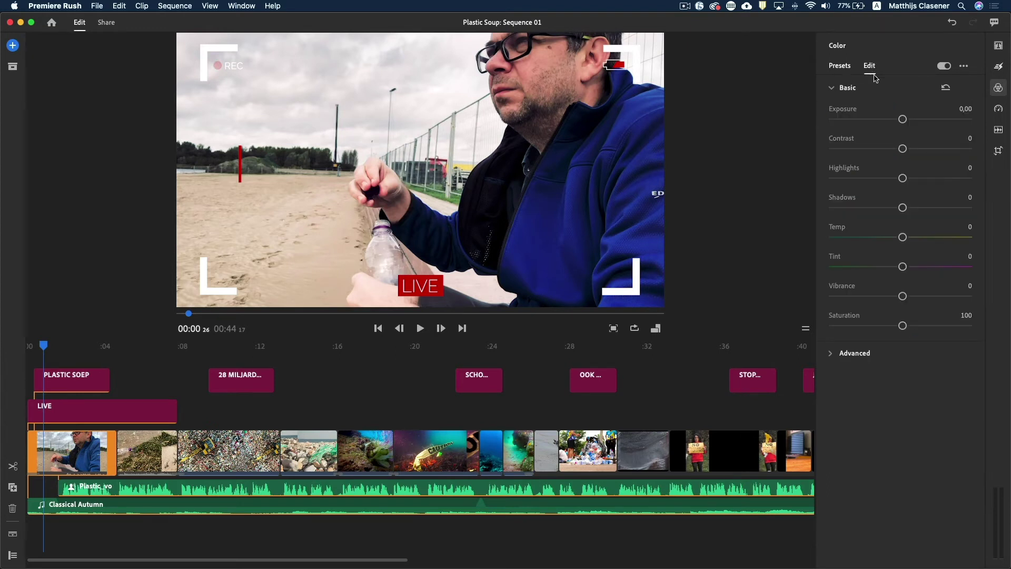
{"action": "left_click_drag", "start_coordinate": [904, 120], "coordinate": [889, 121]}
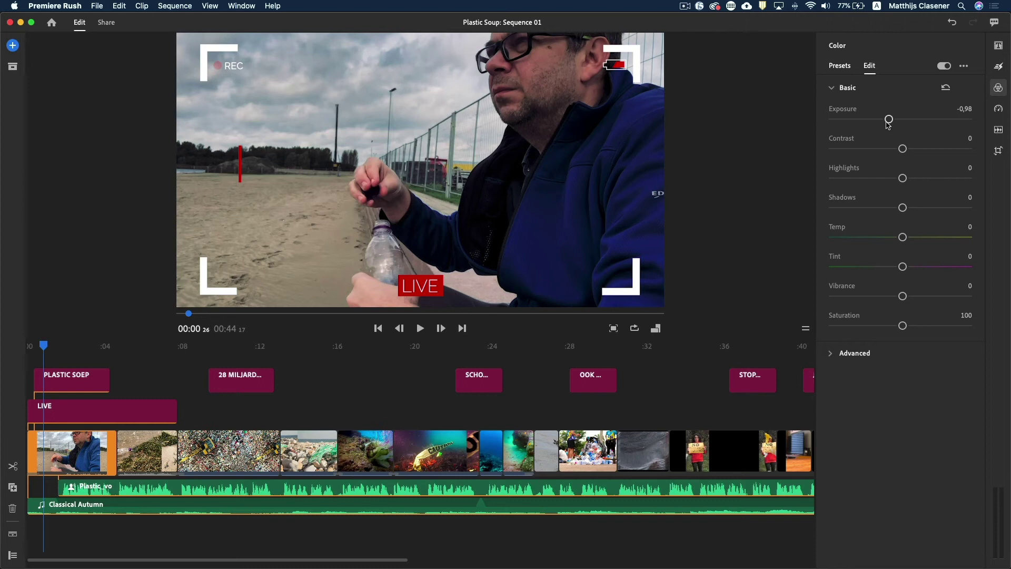
{"action": "left_click_drag", "start_coordinate": [903, 149], "coordinate": [906, 151]}
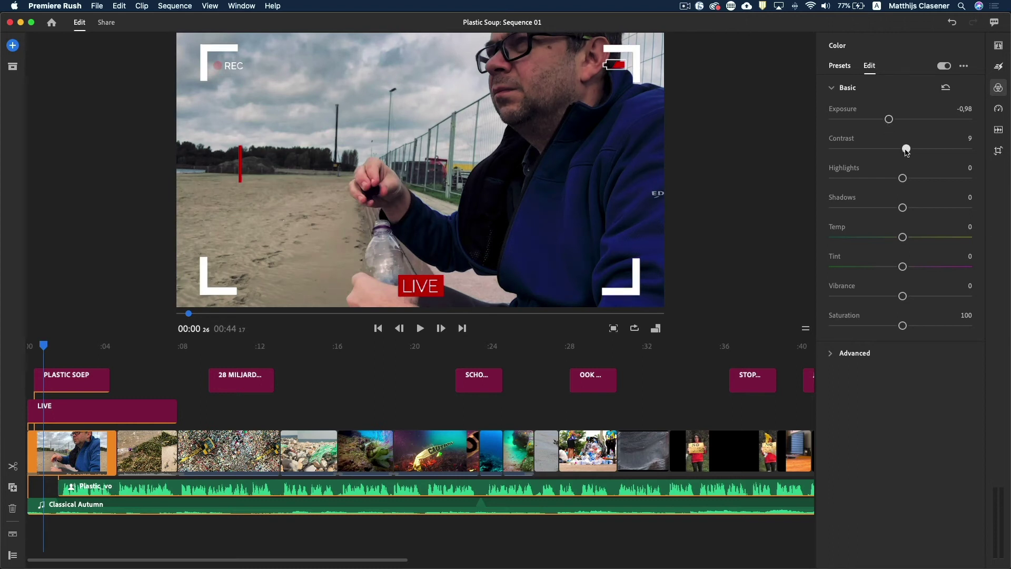
{"action": "mouse_move", "coordinate": [903, 178]}
{"action": "left_mouse_down"}
{"action": "mouse_move", "coordinate": [920, 179]}
{"action": "mouse_move", "coordinate": [890, 179]}
{"action": "left_mouse_up"}
{"action": "mouse_move", "coordinate": [891, 178]}
{"action": "left_mouse_down"}
{"action": "mouse_move", "coordinate": [898, 178]}
{"action": "mouse_move", "coordinate": [891, 209]}
{"action": "mouse_move", "coordinate": [913, 209]}
{"action": "mouse_move", "coordinate": [903, 209]}
{"action": "left_mouse_up"}
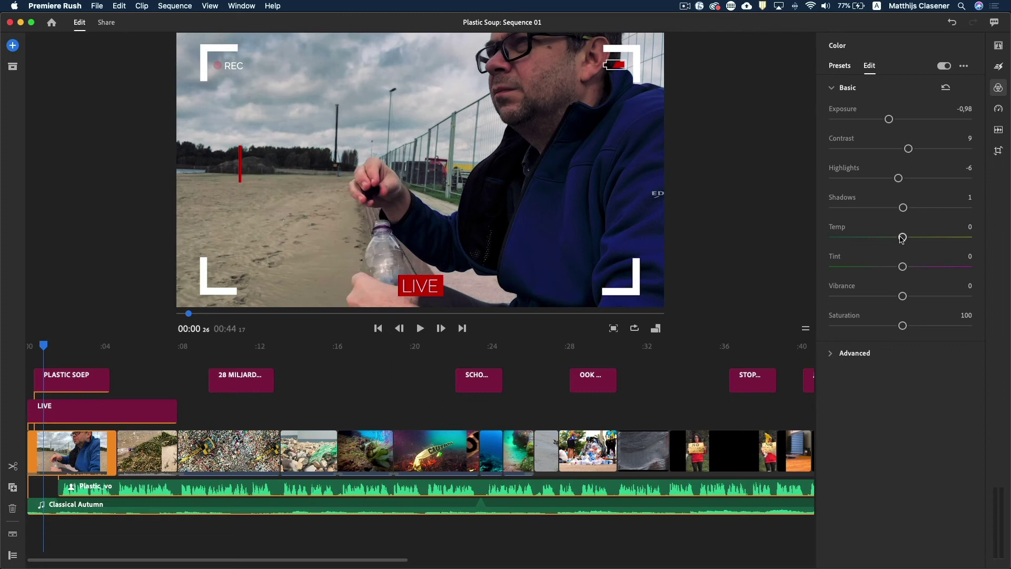
{"action": "mouse_move", "coordinate": [902, 238]}
{"action": "left_mouse_down"}
{"action": "mouse_move", "coordinate": [827, 240]}
{"action": "mouse_move", "coordinate": [971, 249]}
{"action": "mouse_move", "coordinate": [895, 248]}
{"action": "mouse_move", "coordinate": [901, 267]}
{"action": "left_mouse_up"}
{"action": "mouse_move", "coordinate": [905, 298]}
{"action": "left_mouse_down"}
{"action": "mouse_move", "coordinate": [913, 327]}
{"action": "mouse_move", "coordinate": [961, 331]}
{"action": "mouse_move", "coordinate": [976, 348]}
{"action": "mouse_move", "coordinate": [817, 337]}
{"action": "mouse_move", "coordinate": [902, 326]}
{"action": "left_mouse_up"}
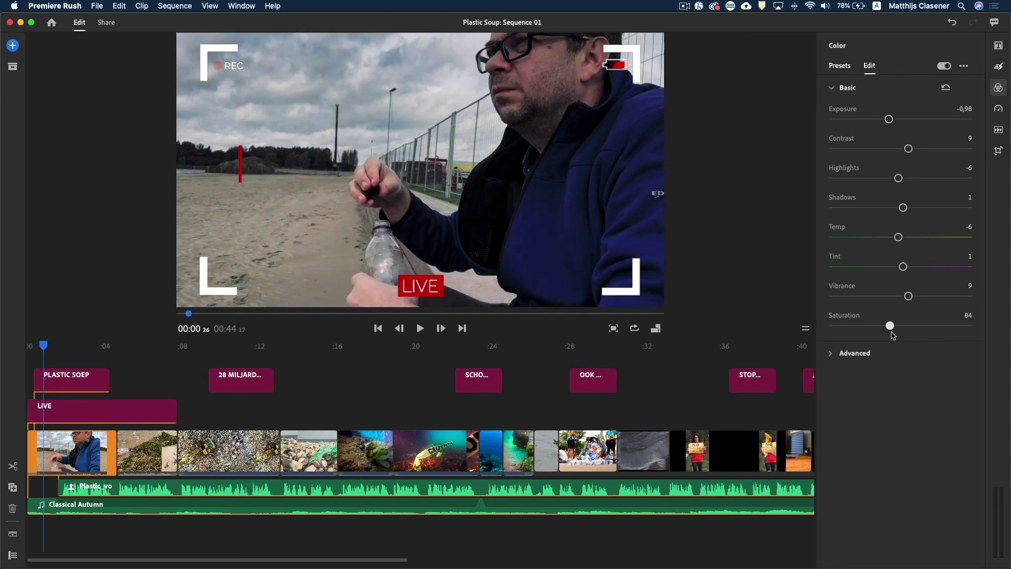
Step: Set the Advanced Vignette Amount to -2,03, keeping feather at 50
{"action": "left_click", "coordinate": [832, 354]}
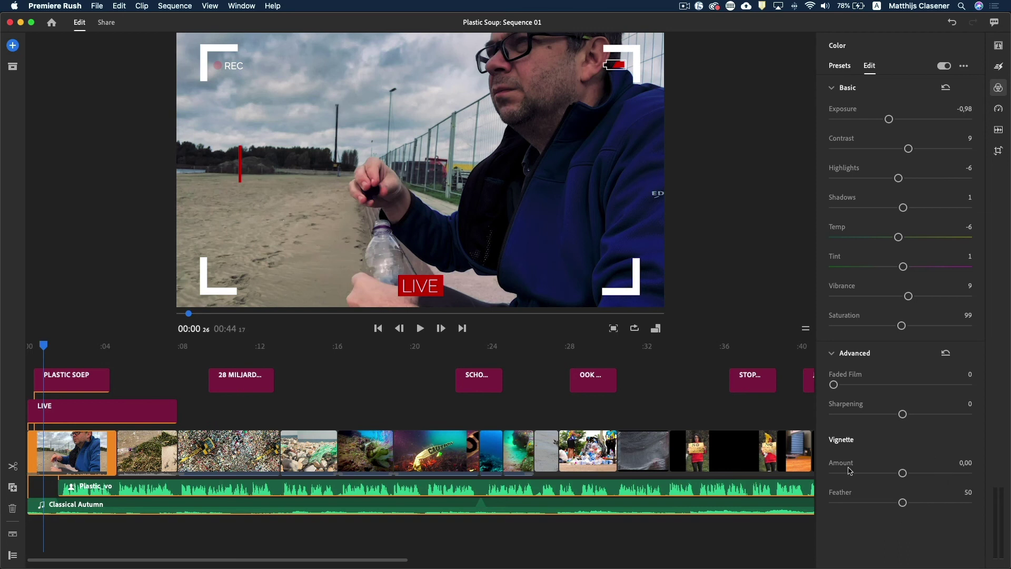
{"action": "mouse_move", "coordinate": [903, 474]}
{"action": "left_mouse_down"}
{"action": "mouse_move", "coordinate": [970, 476]}
{"action": "mouse_move", "coordinate": [856, 472]}
{"action": "left_mouse_up"}
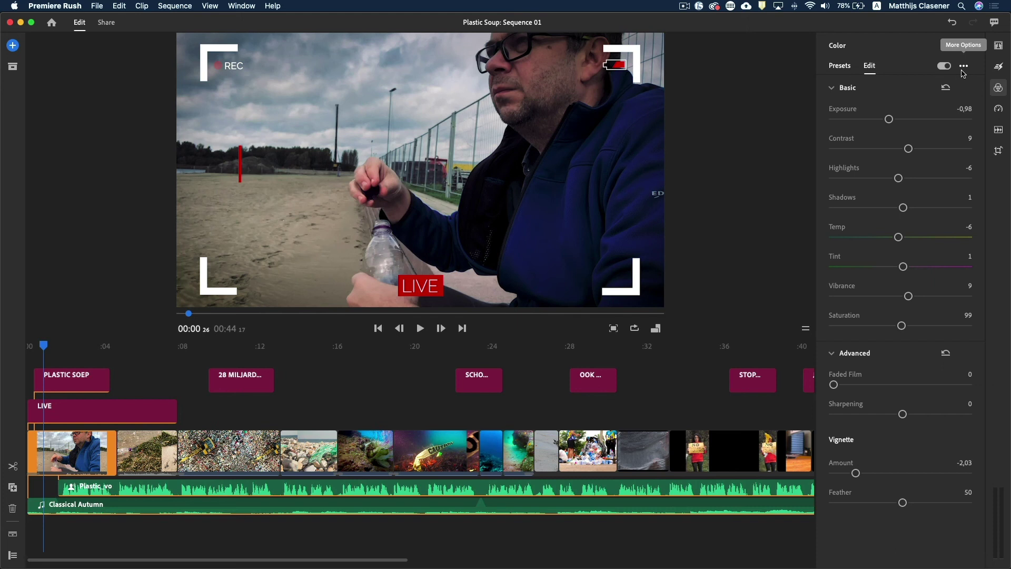
Step: Save the current colour grade as a custom preset named 'Plastic Soup'
{"action": "left_click", "coordinate": [964, 70]}
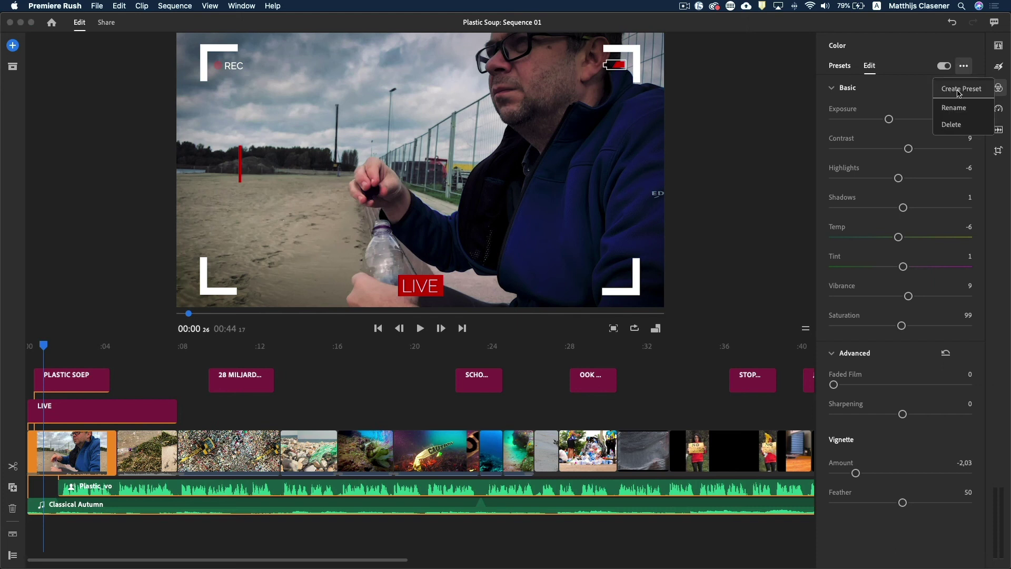
{"action": "left_click", "coordinate": [959, 90]}
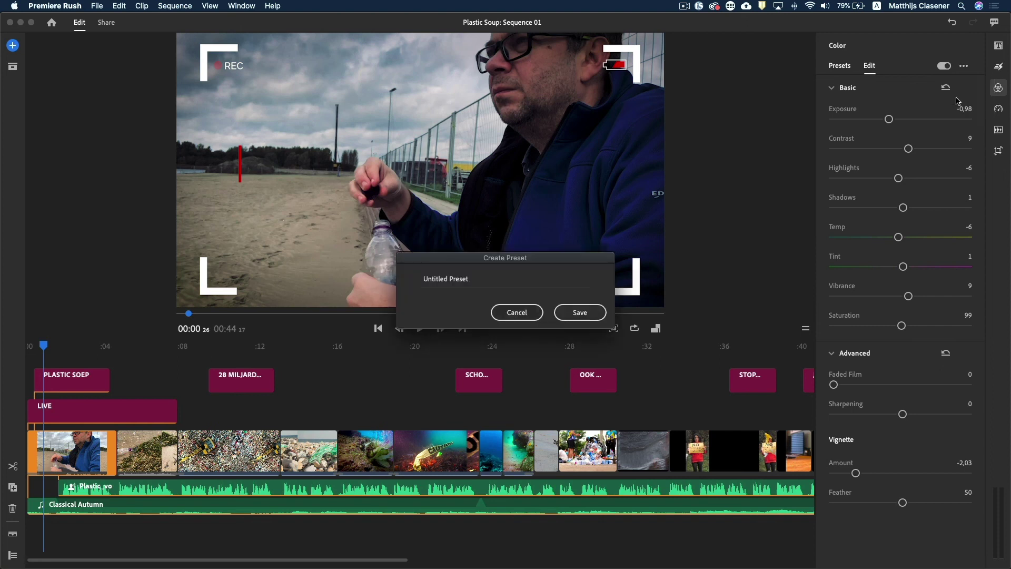
{"action": "left_click_drag", "start_coordinate": [483, 279], "coordinate": [382, 284]}
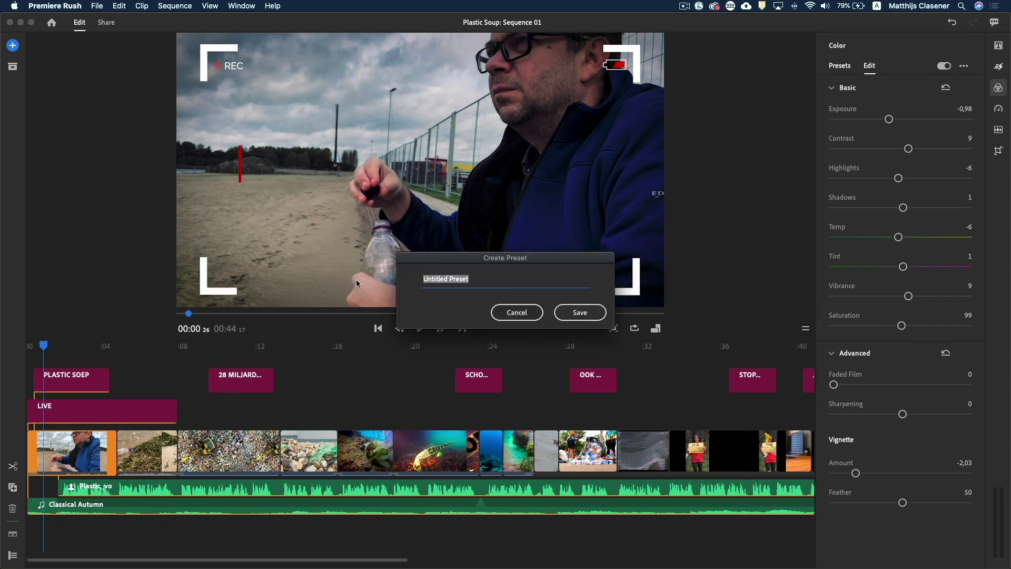
{"action": "type", "text": "Plastic Soup"}
{"action": "left_click", "coordinate": [579, 313]}
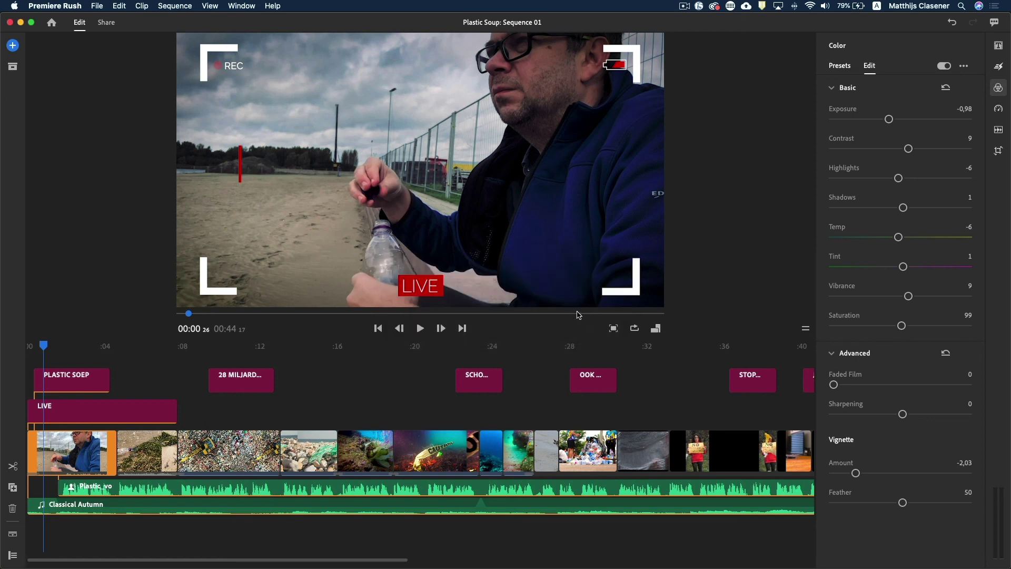
Step: Apply the Plastic Soup preset to the second clip and compare it with the first
{"action": "left_click", "coordinate": [840, 67]}
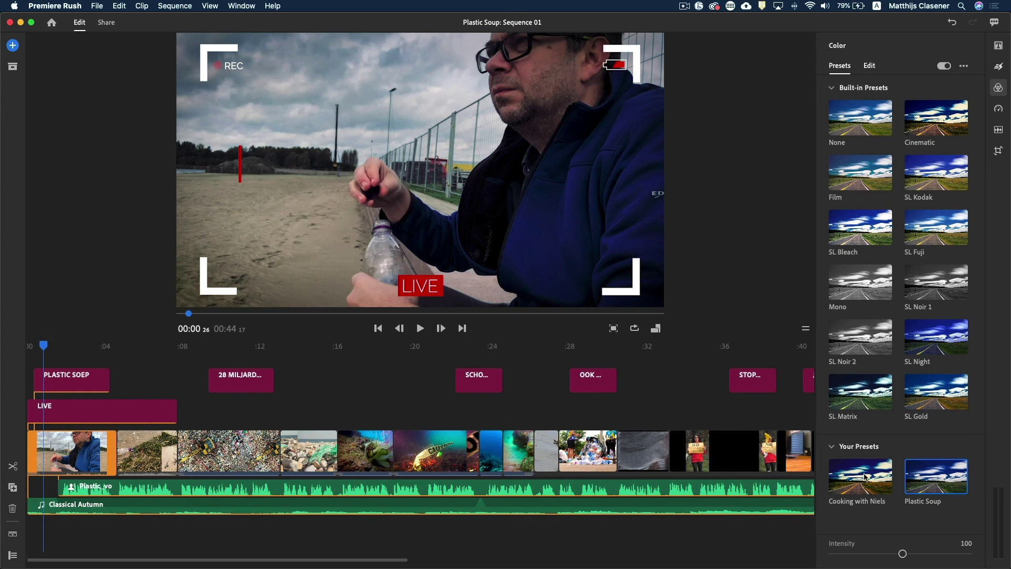
{"action": "left_click", "coordinate": [154, 453]}
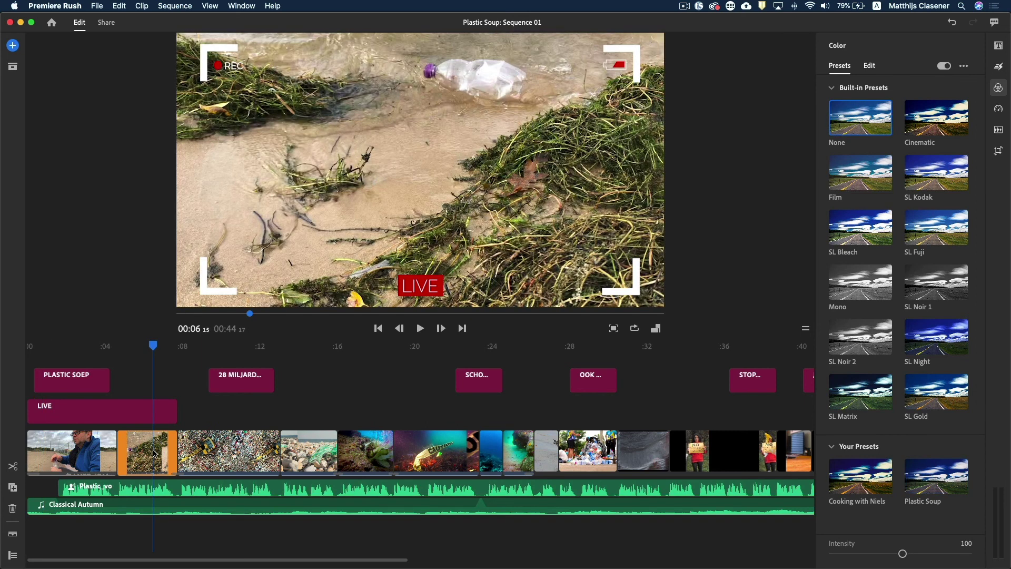
{"action": "left_click", "coordinate": [944, 484]}
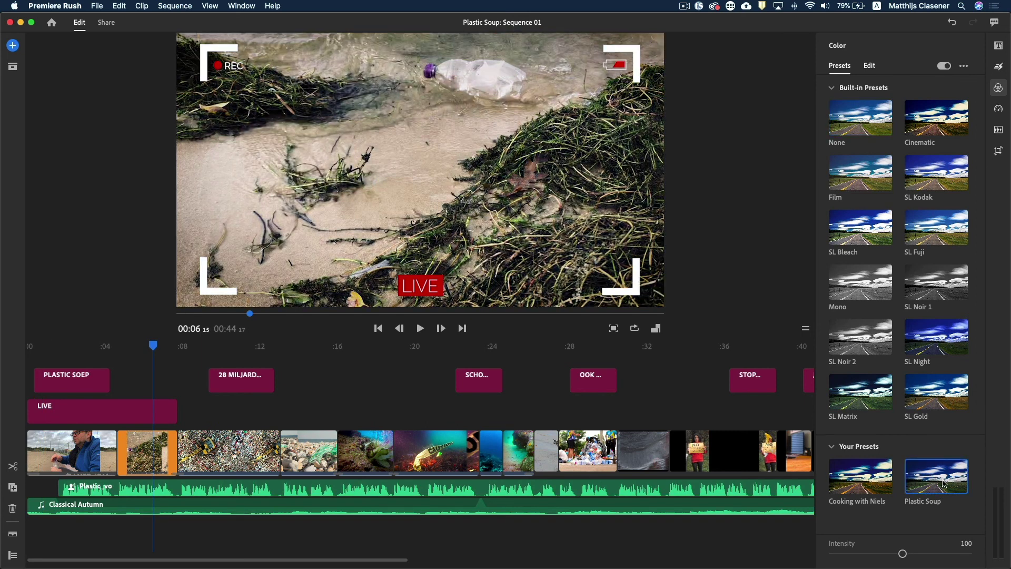
{"action": "left_click", "coordinate": [68, 346]}
{"action": "left_click", "coordinate": [152, 346]}
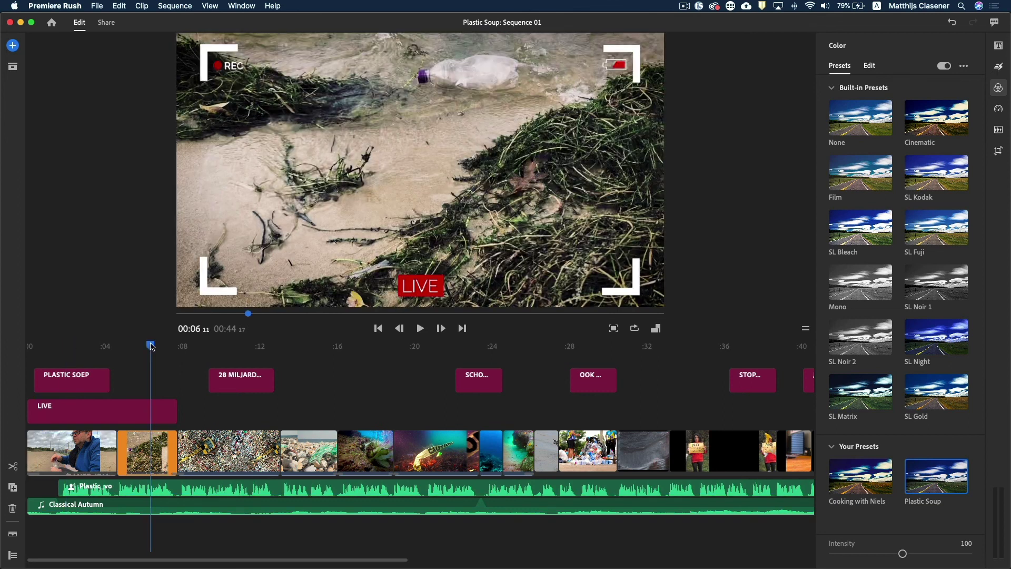